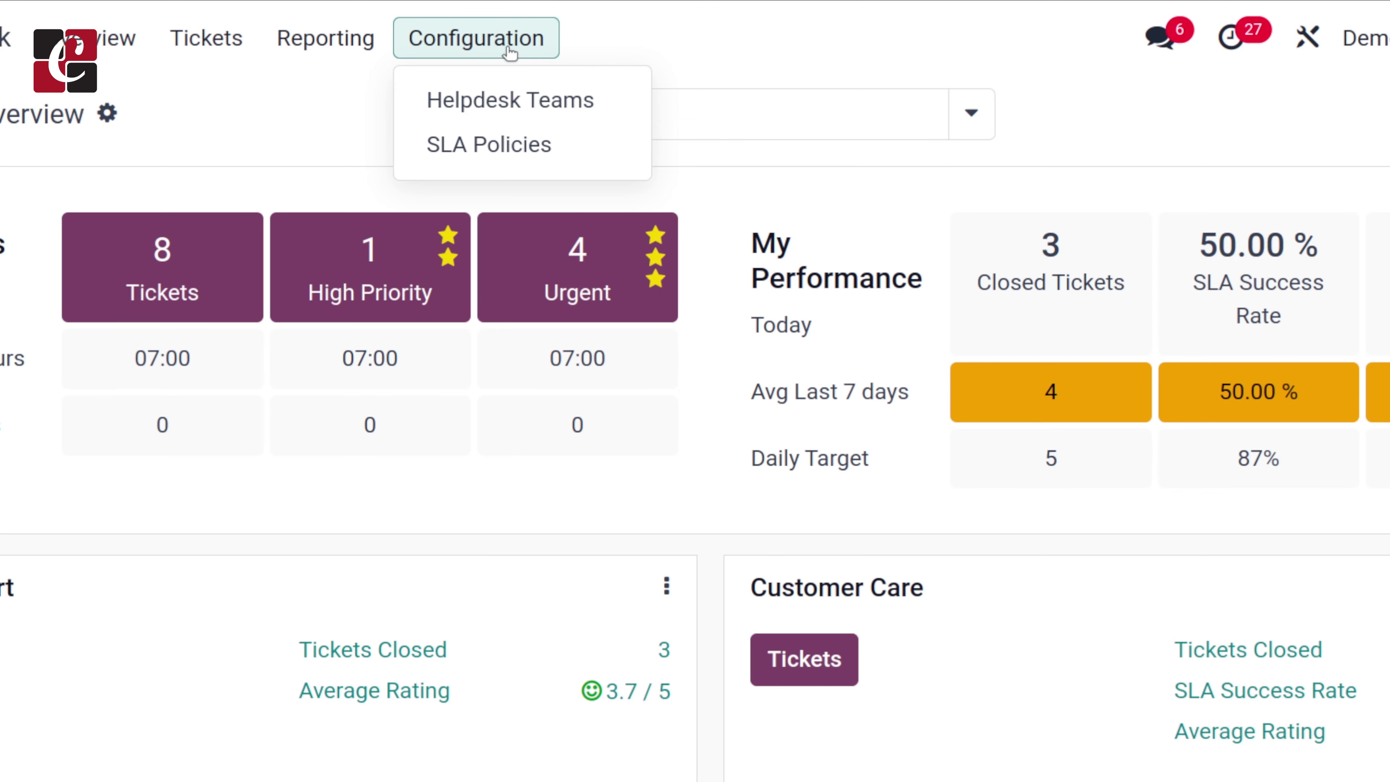
- Open the list of helpdesk teams in the Helpdesk app
{"action": "left_click", "coordinate": [512, 98]}
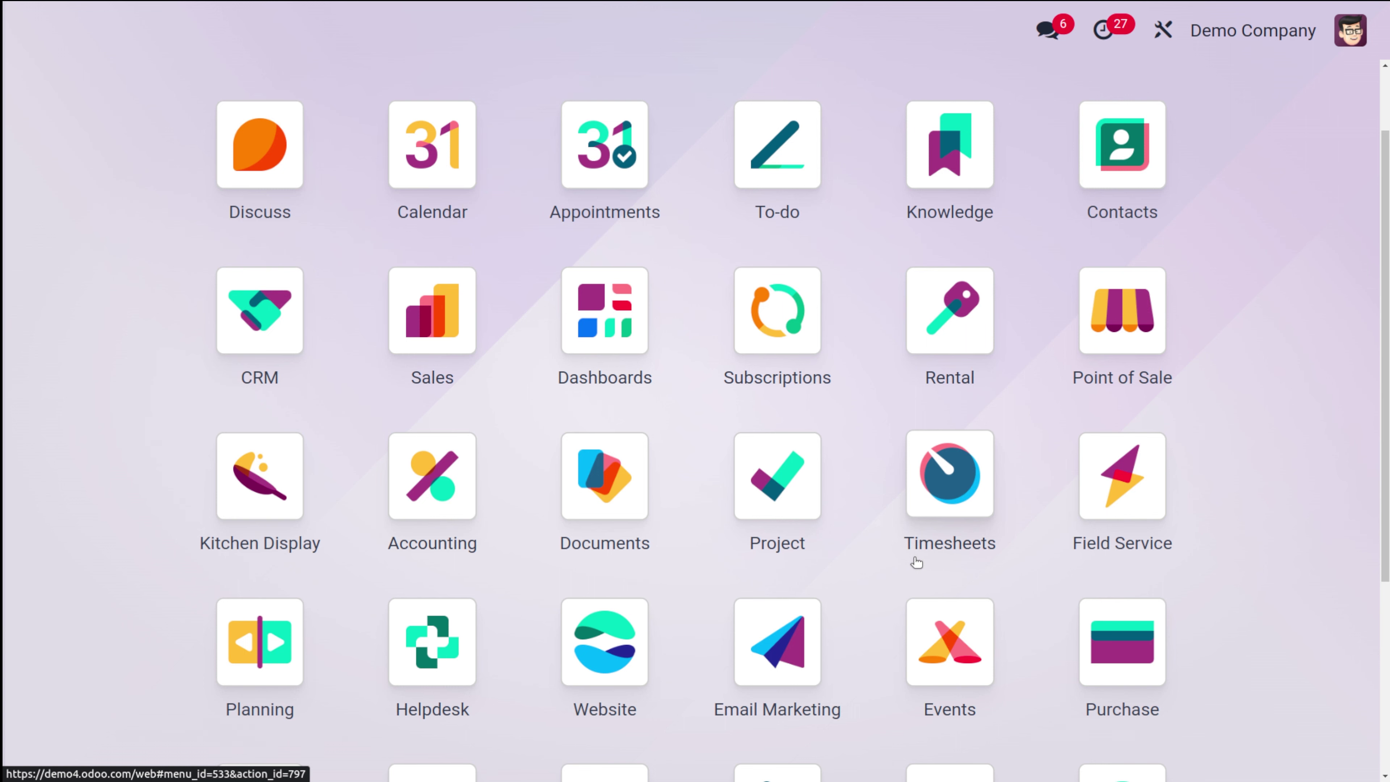
{"action": "type", "text": "hel"}
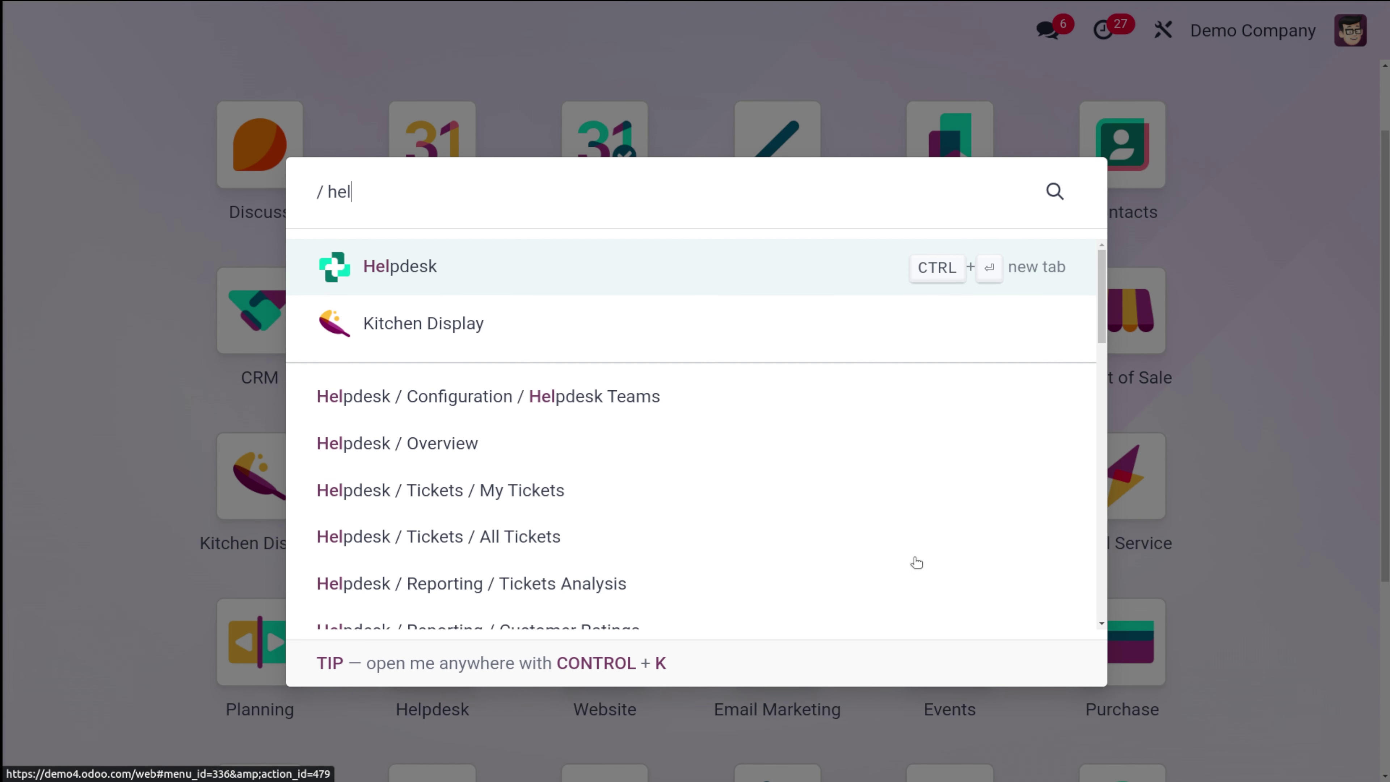
{"action": "left_click", "coordinate": [613, 260]}
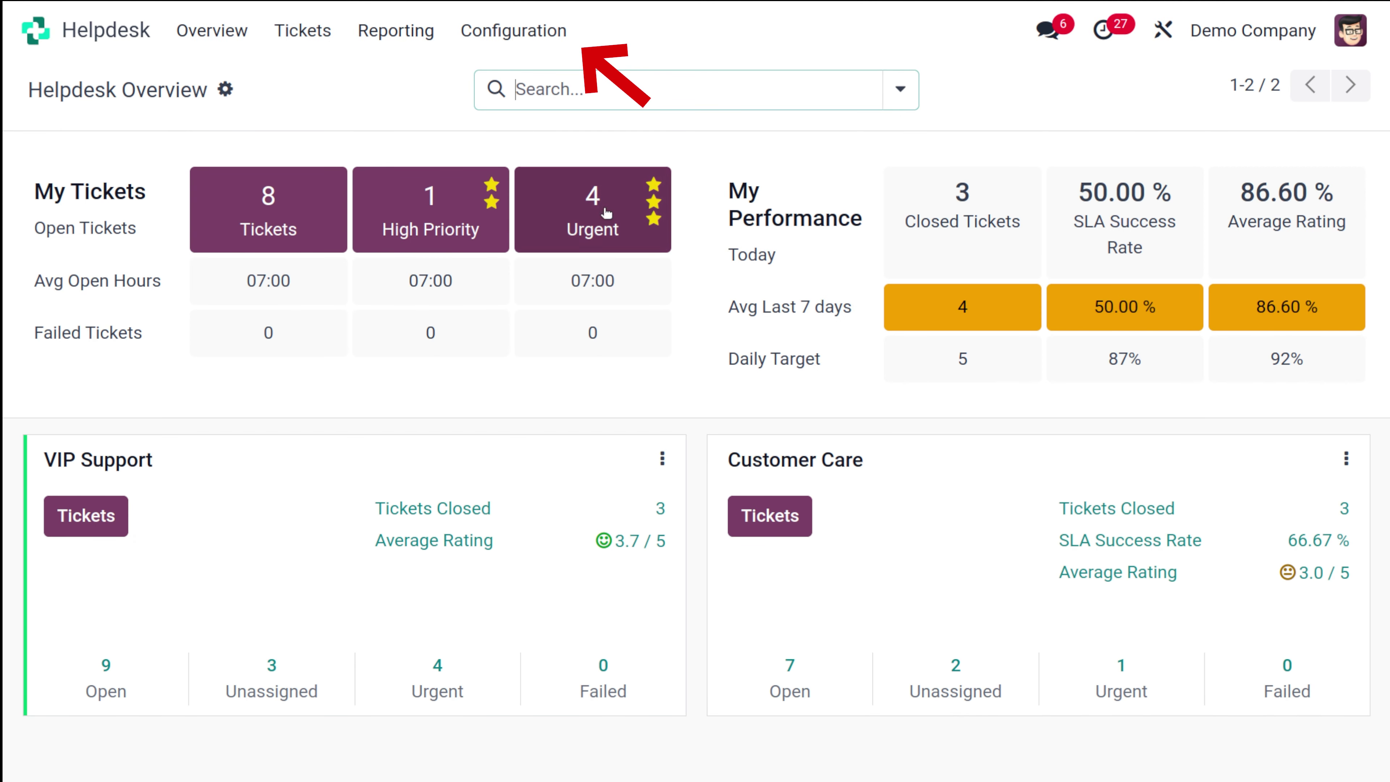
{"action": "left_click", "coordinate": [535, 23]}
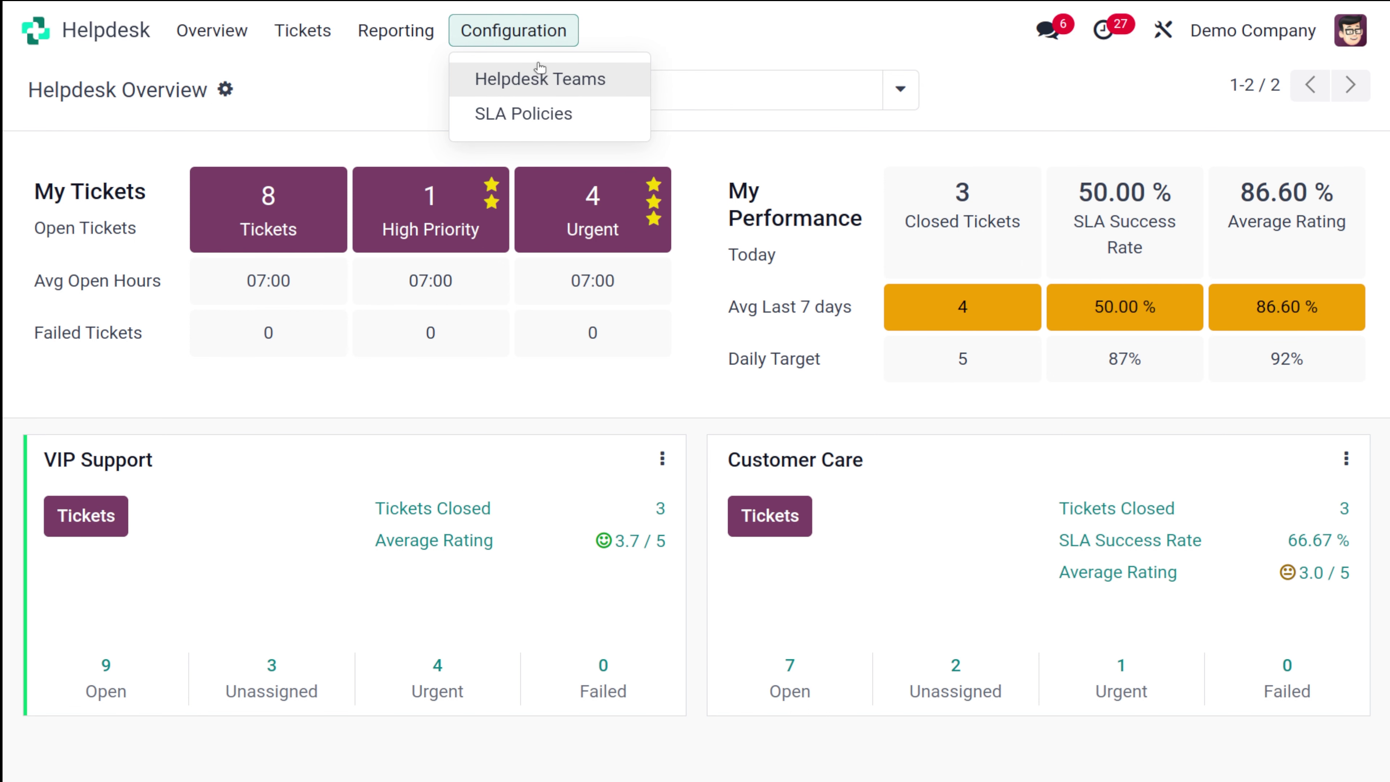
{"action": "left_click", "coordinate": [541, 74]}
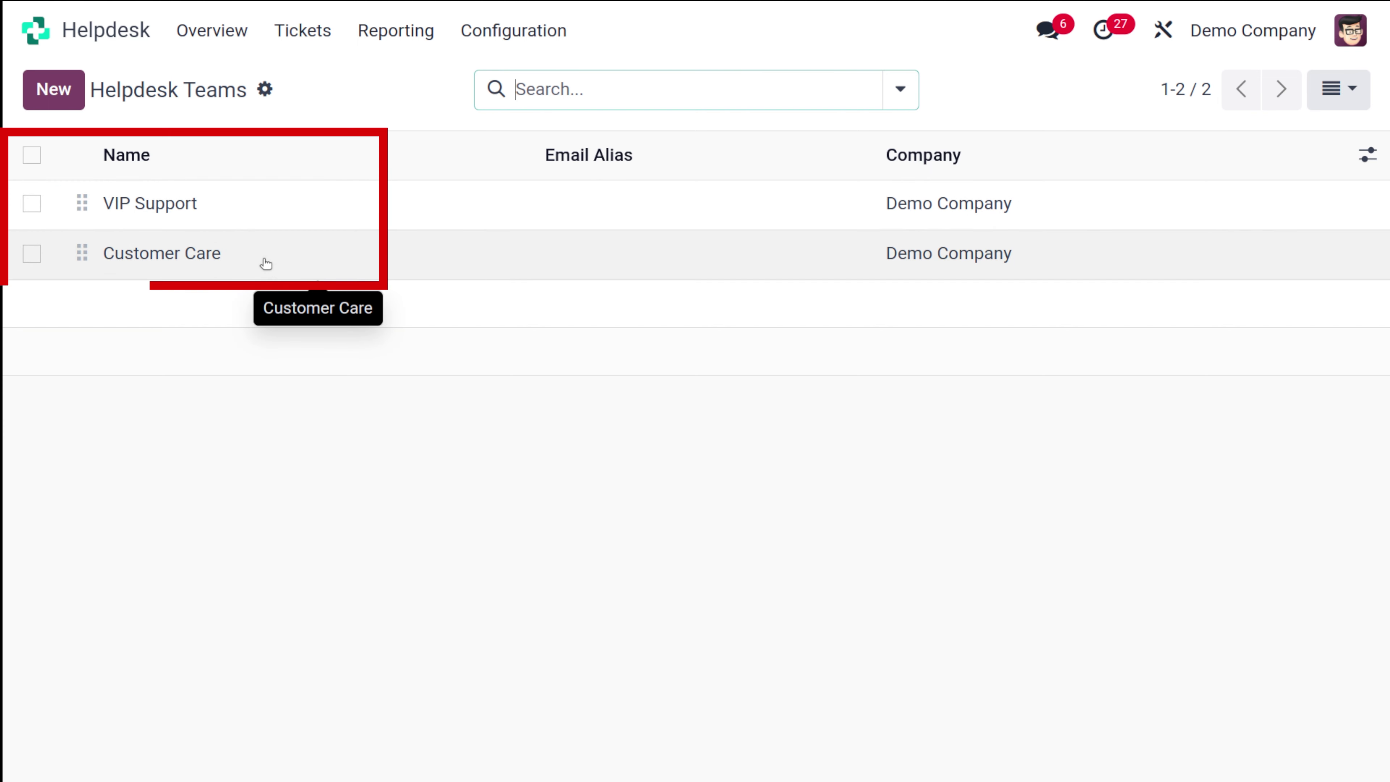
- Create a new helpdesk team named "new service team"
{"action": "left_click", "coordinate": [60, 88]}
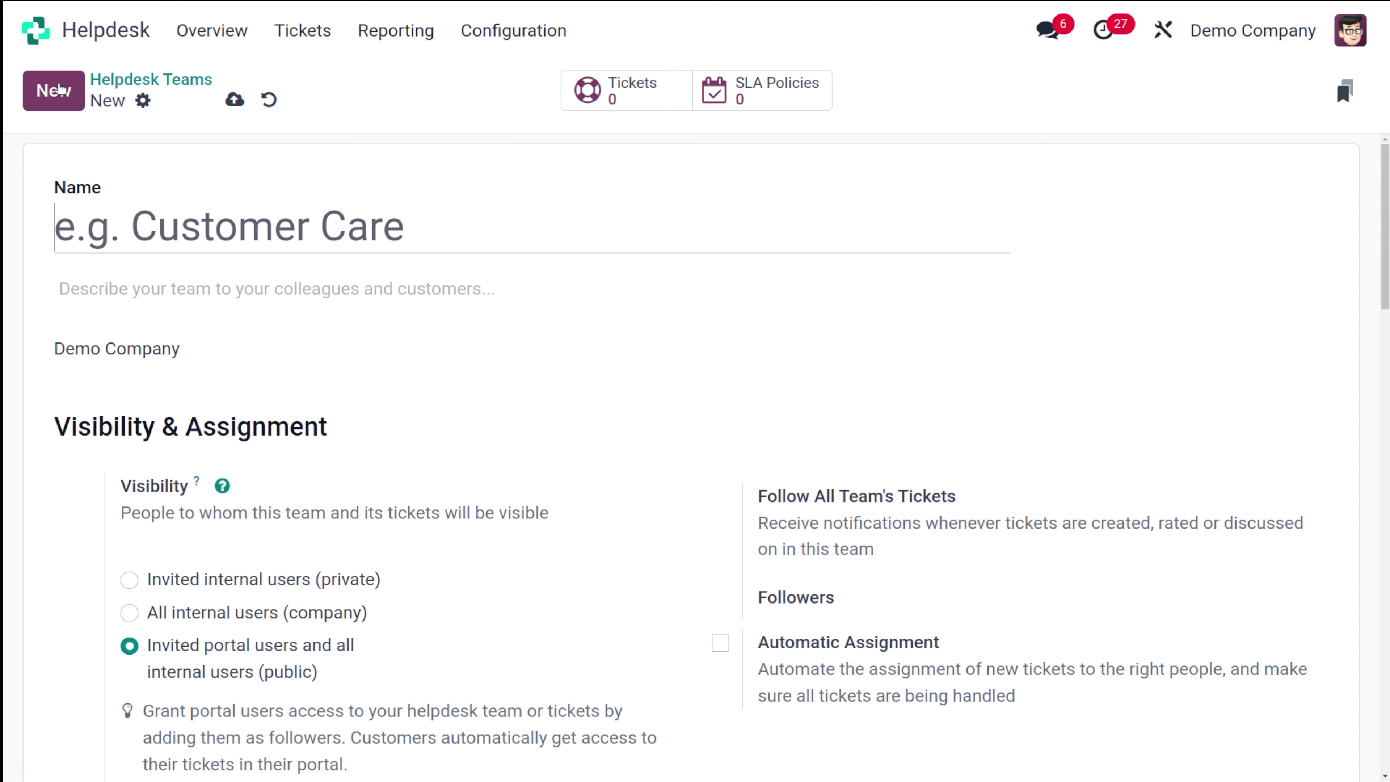
{"action": "type", "text": "ne"}
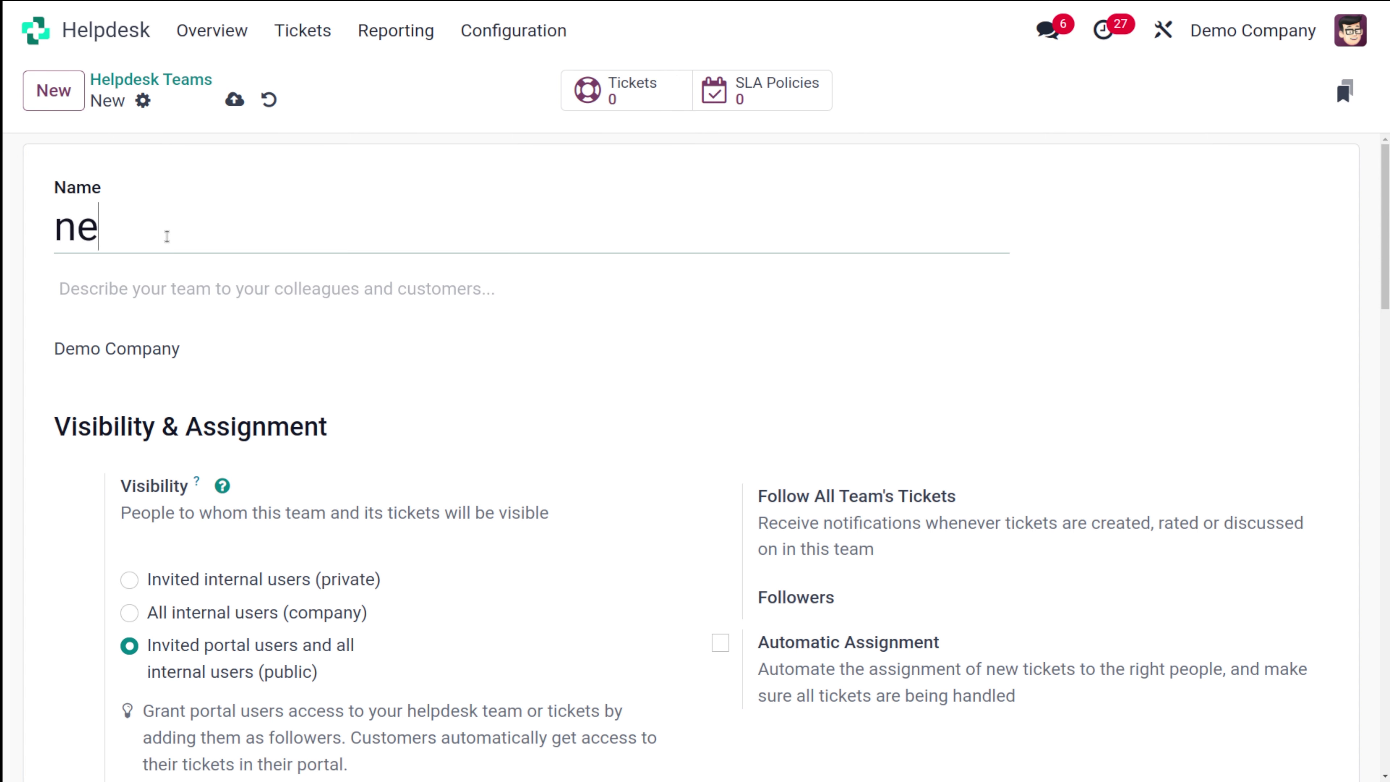
{"action": "type", "text": "w serv"}
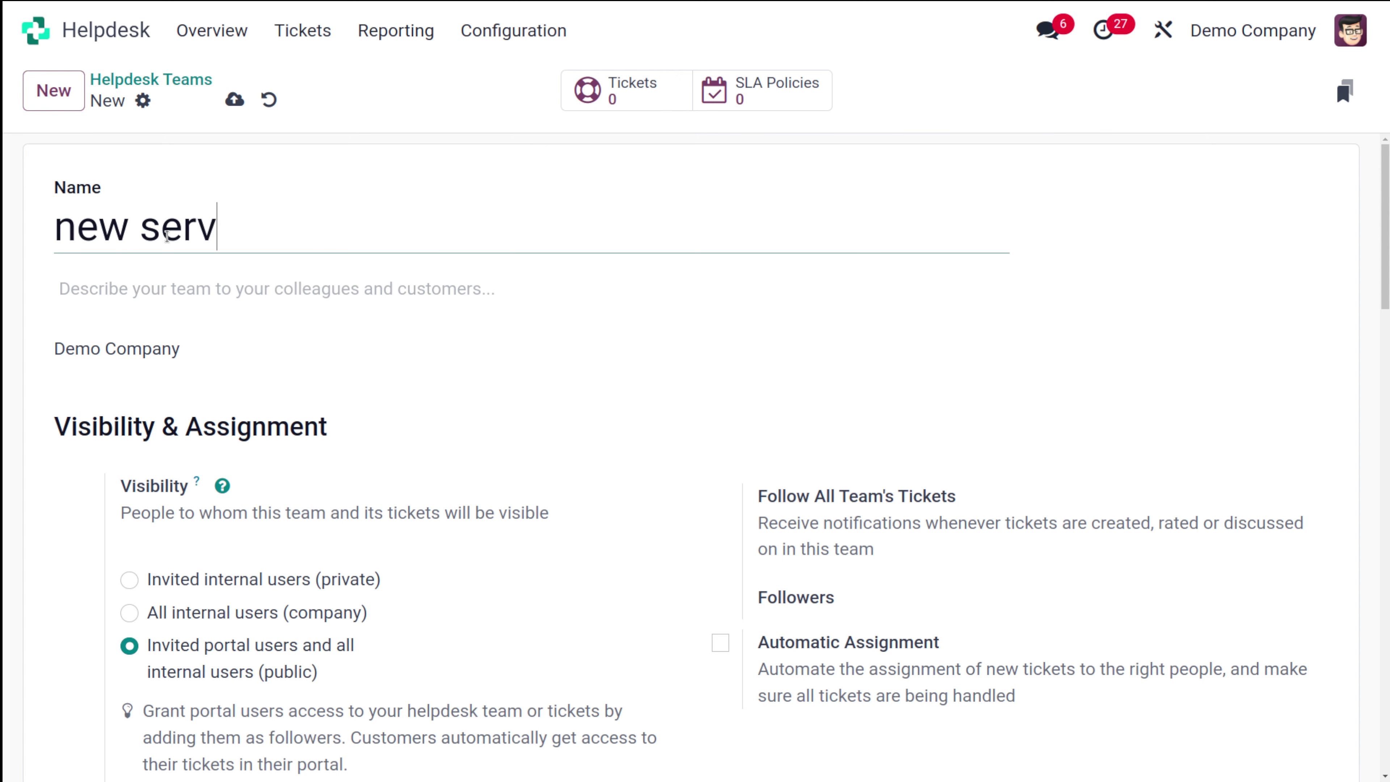
{"action": "type", "text": "ice team"}
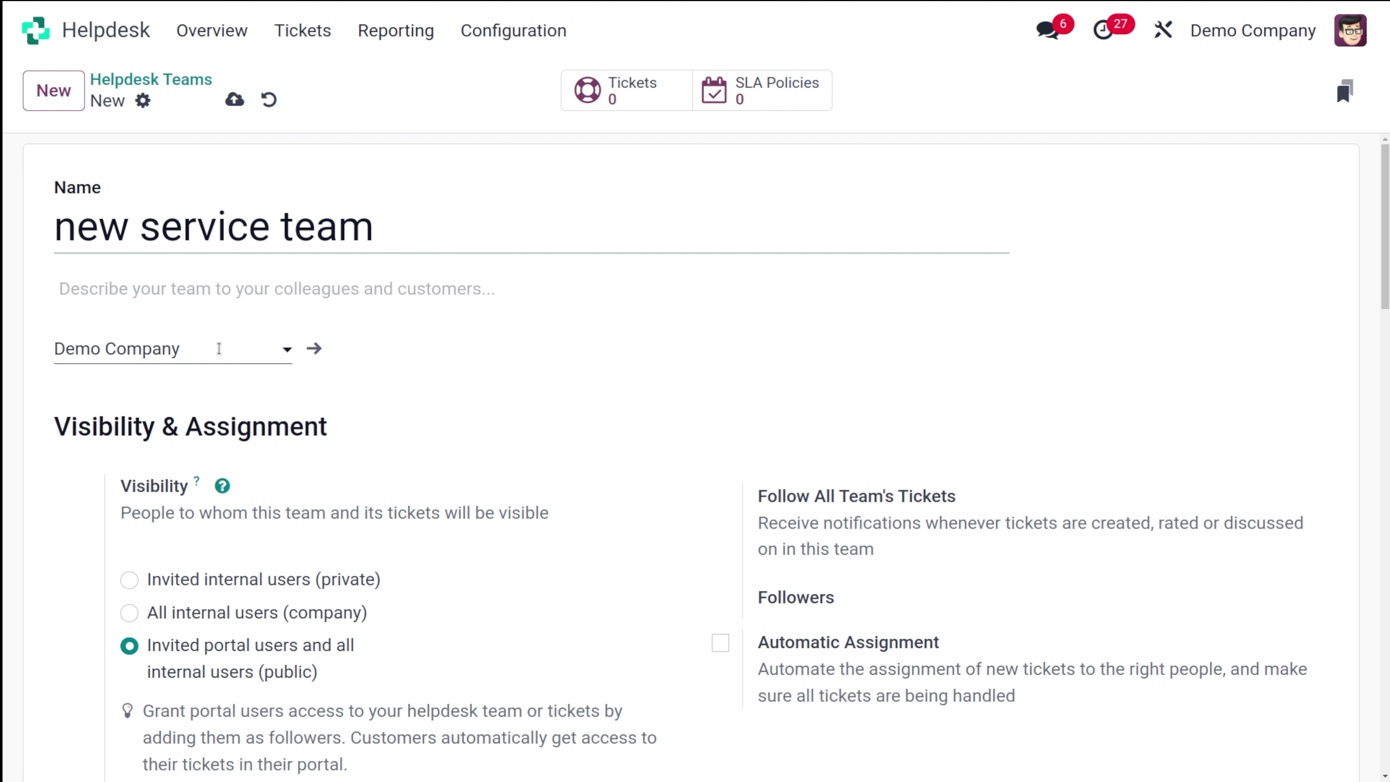
- Add two contacts from the suggestions as followers of all the team's tickets
{"action": "scroll", "coordinate": [186, 452], "scroll_direction": "down", "scroll_amount": 5}
{"action": "scroll", "coordinate": [187, 452], "scroll_direction": "up", "scroll_amount": 3}
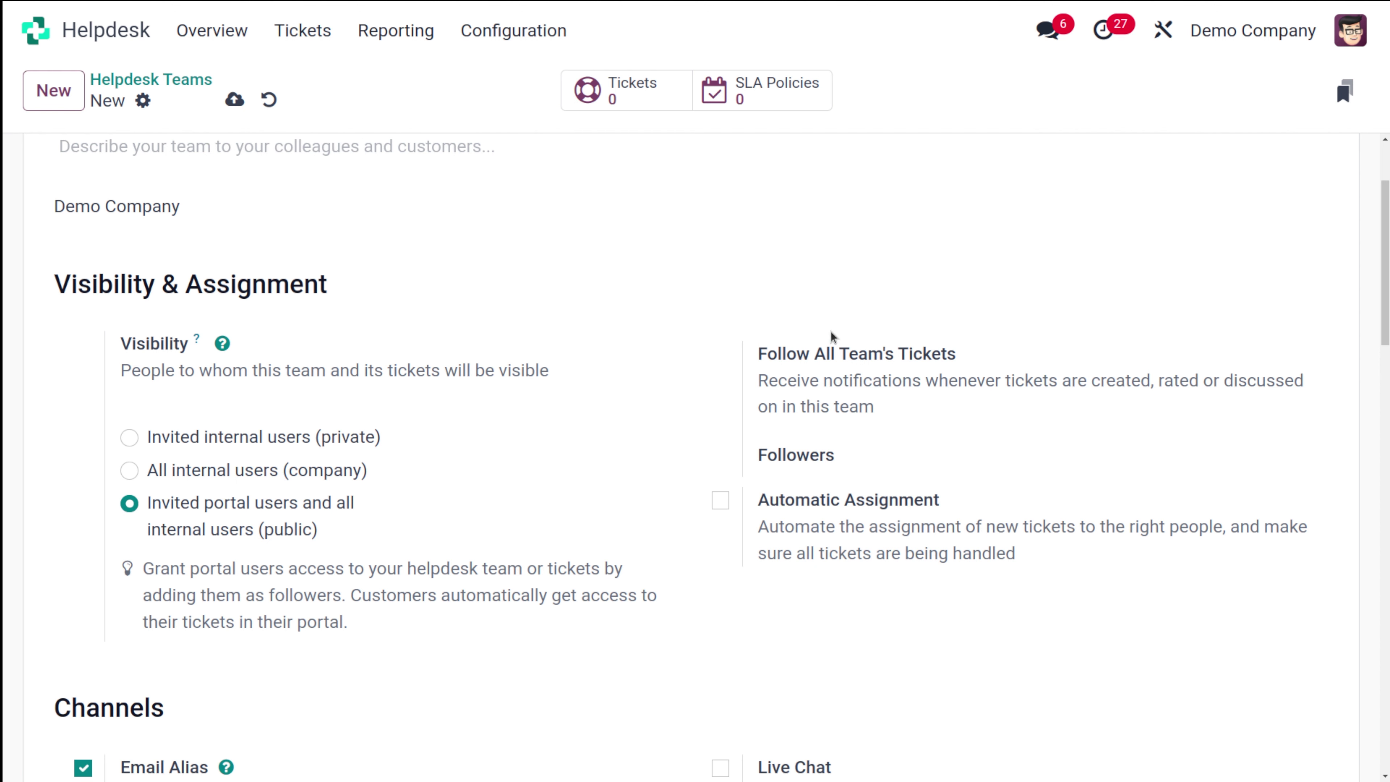
{"action": "left_click", "coordinate": [902, 453]}
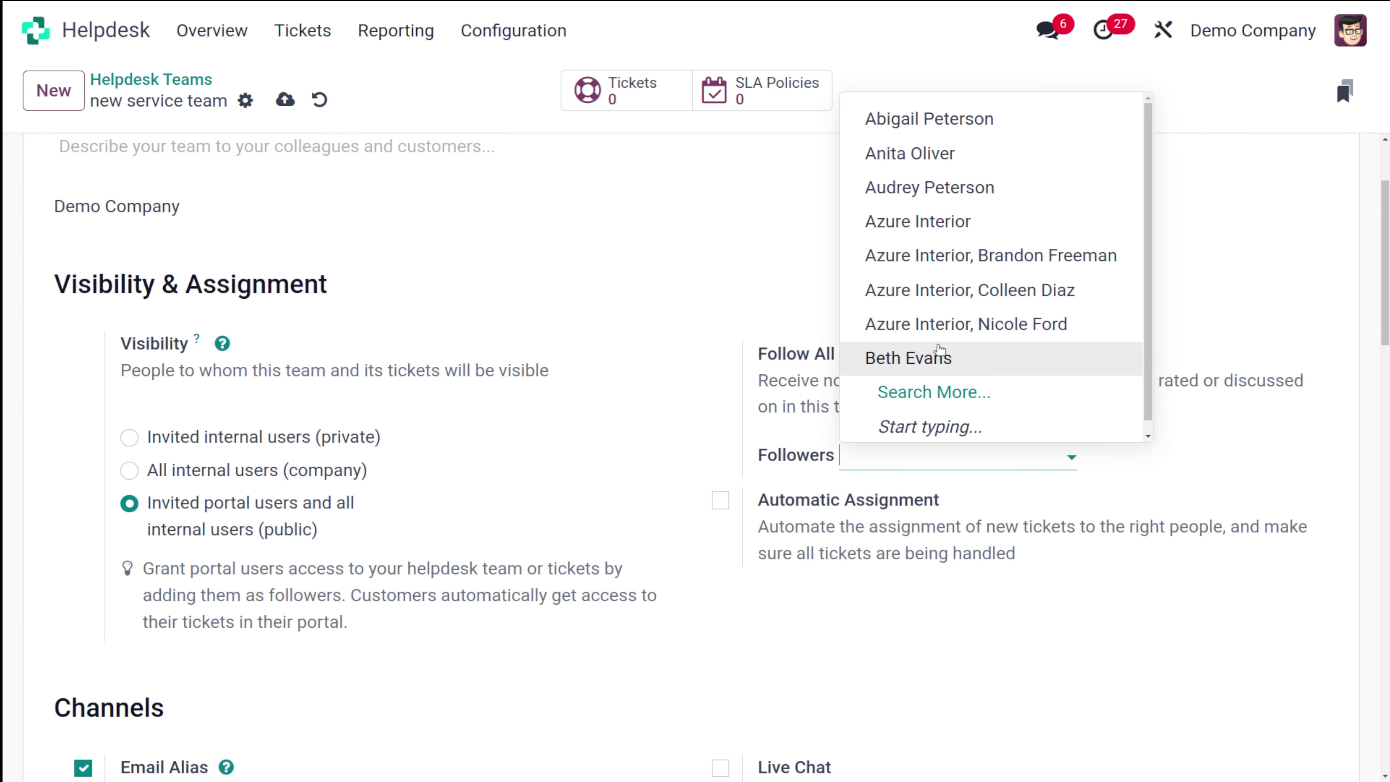
{"action": "left_click", "coordinate": [915, 137]}
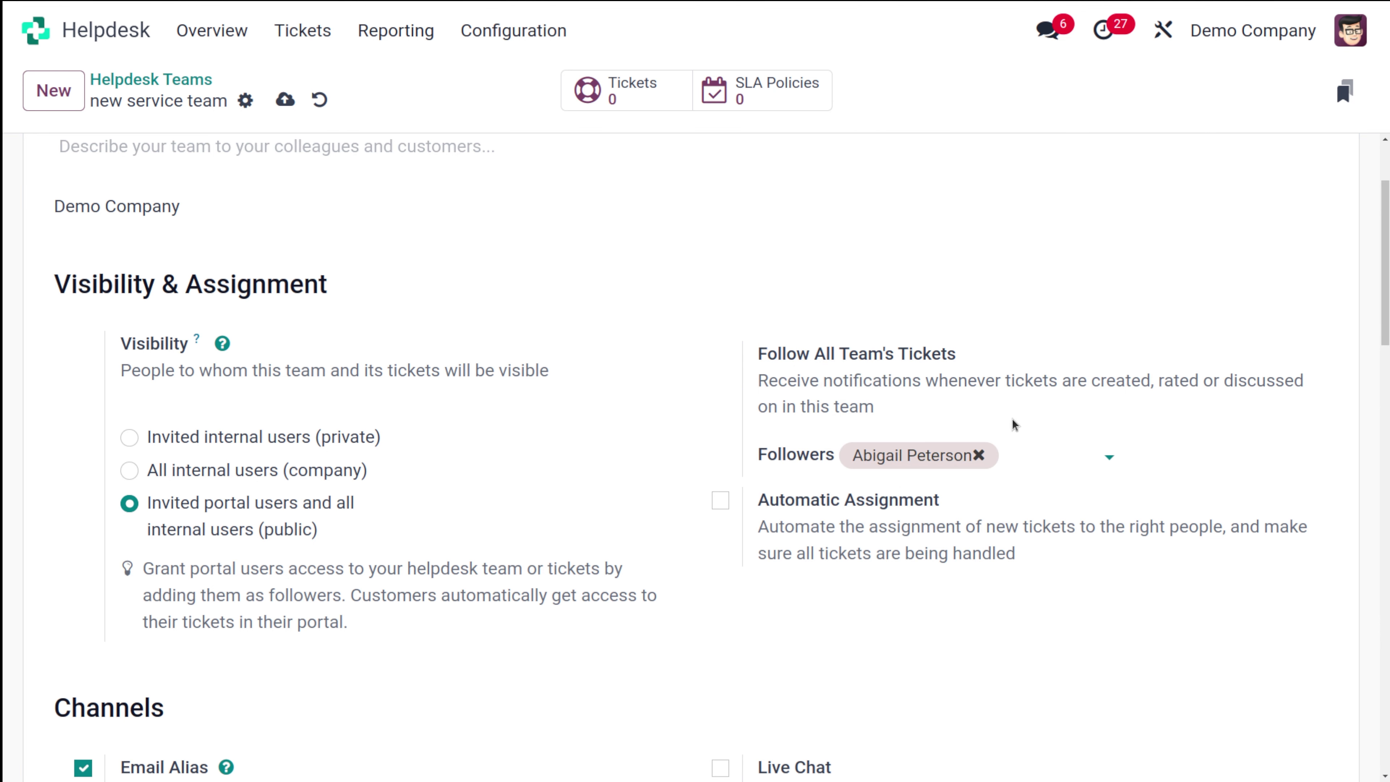
{"action": "left_click", "coordinate": [1020, 453]}
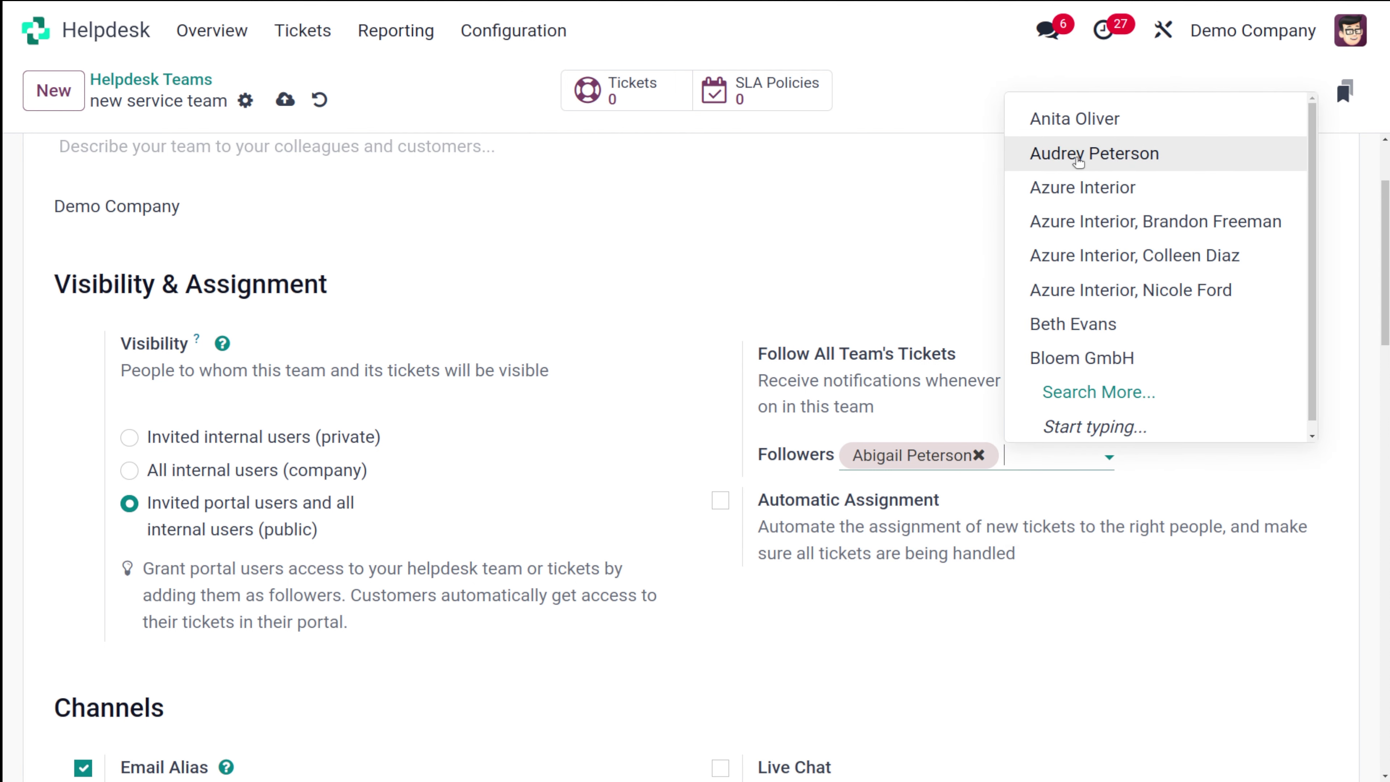
{"action": "left_click", "coordinate": [1086, 325]}
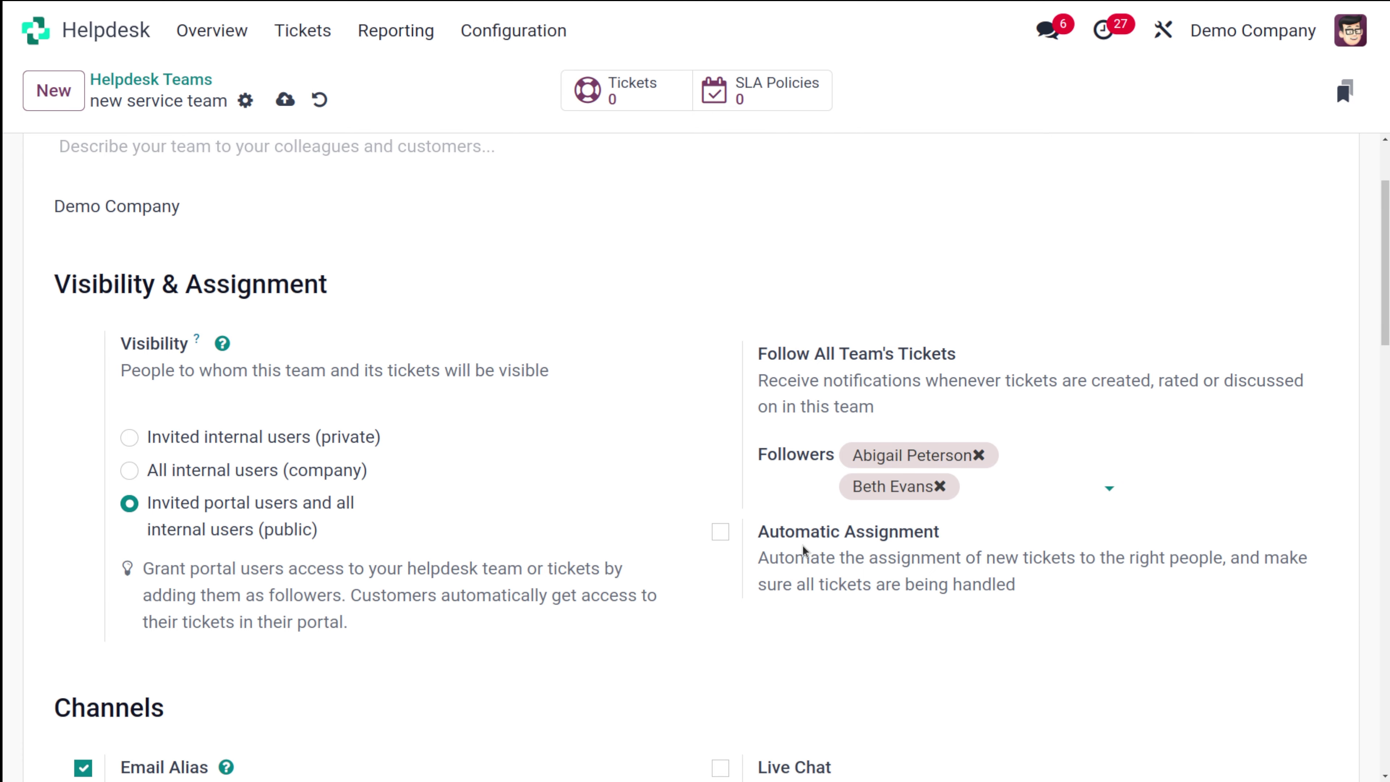
- Enable Automatic Assignment with an equal number of tickets per user and add the suggested second user as a team member
{"action": "scroll", "coordinate": [804, 550], "scroll_direction": "down", "scroll_amount": 2}
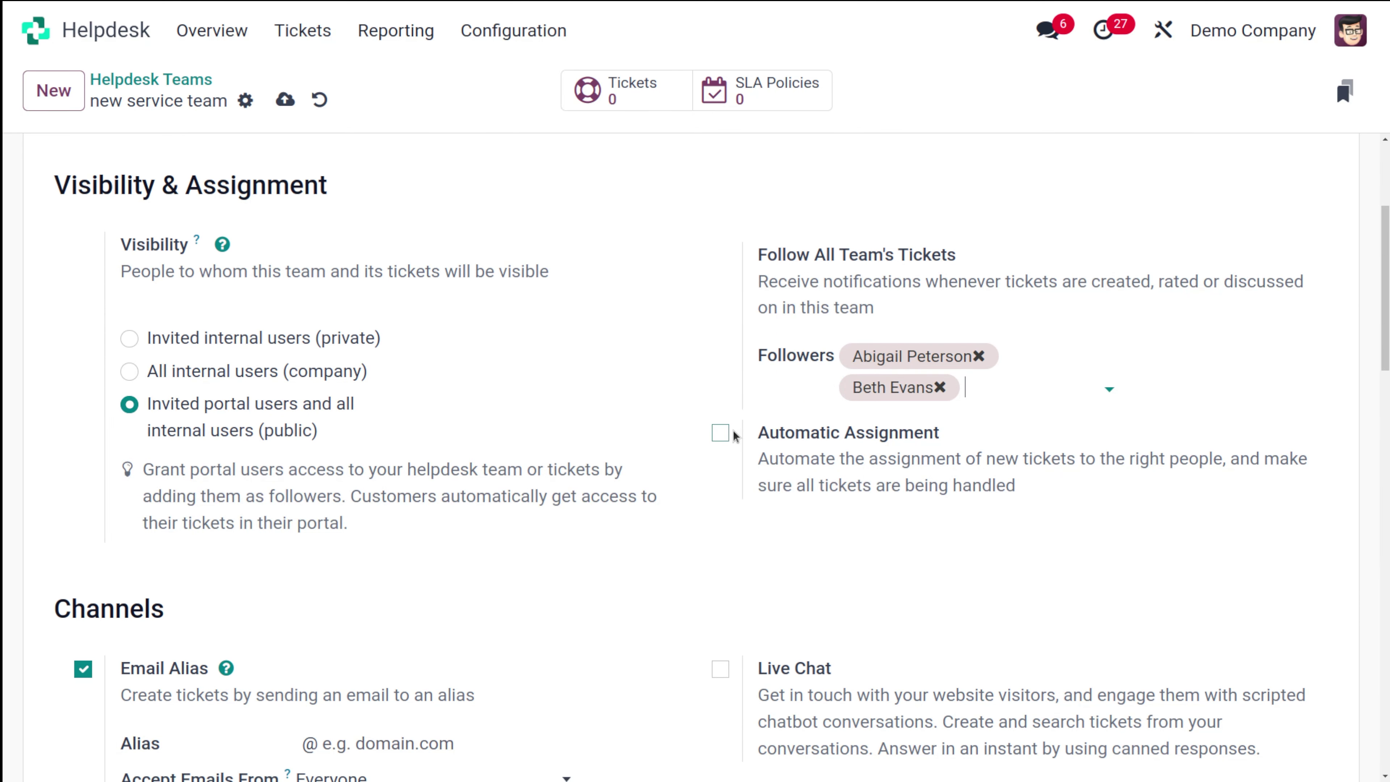
{"action": "left_click", "coordinate": [721, 433]}
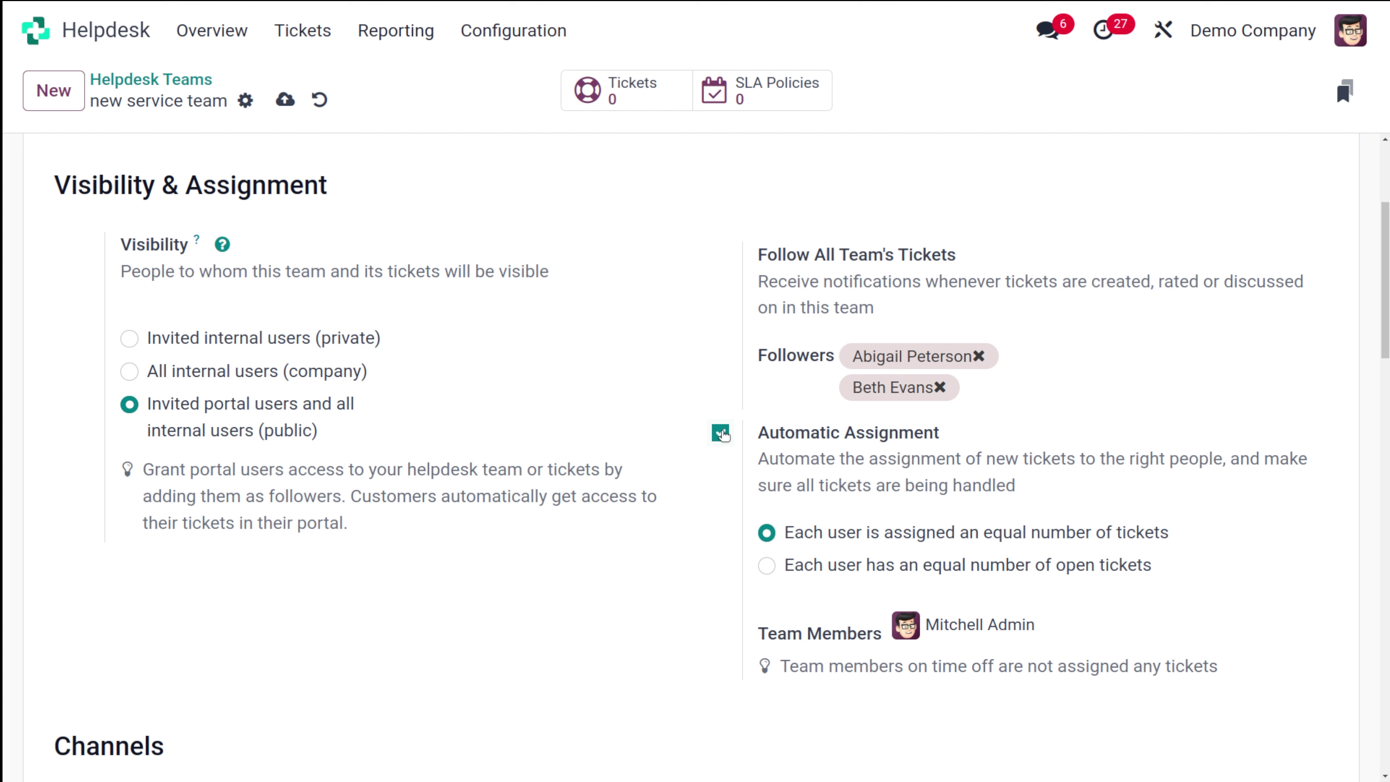
{"action": "scroll", "coordinate": [982, 517], "scroll_direction": "down", "scroll_amount": 5}
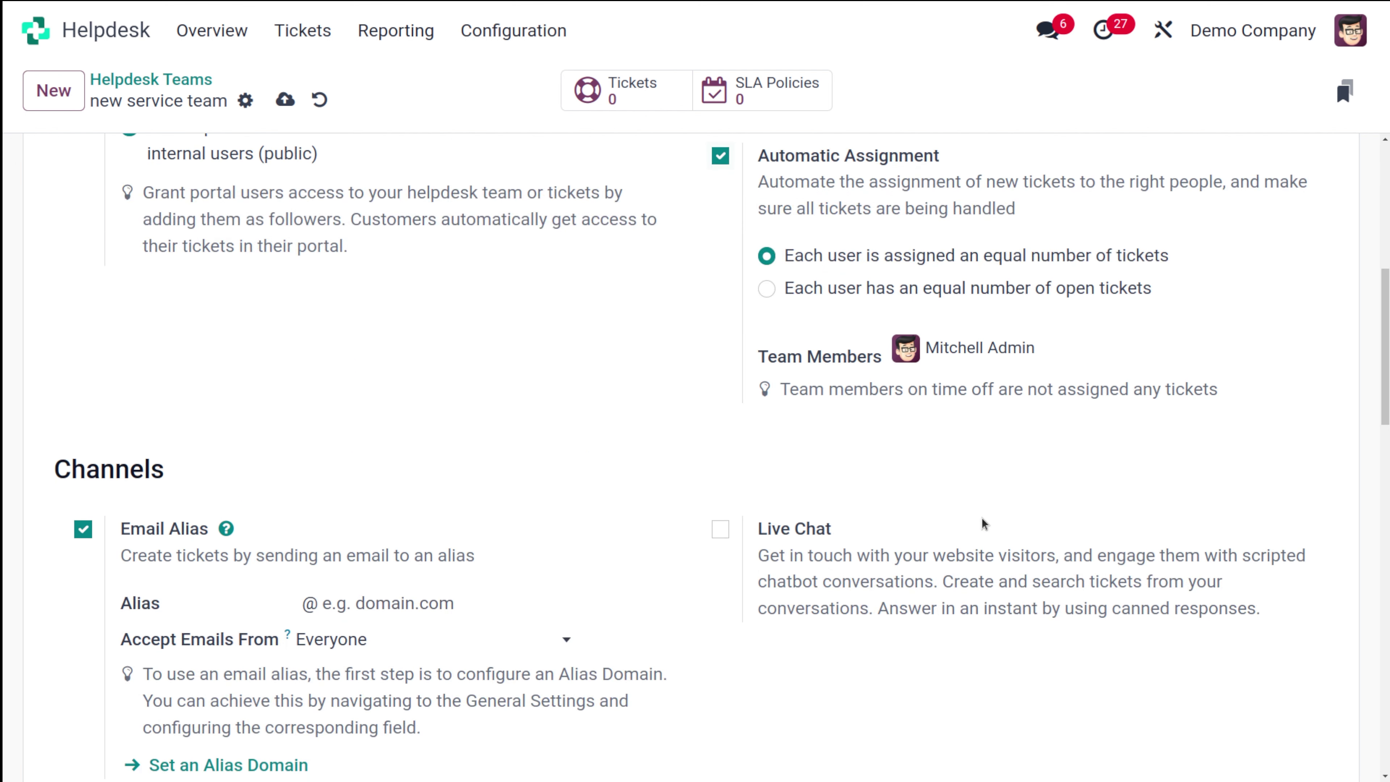
{"action": "left_click", "coordinate": [1107, 343]}
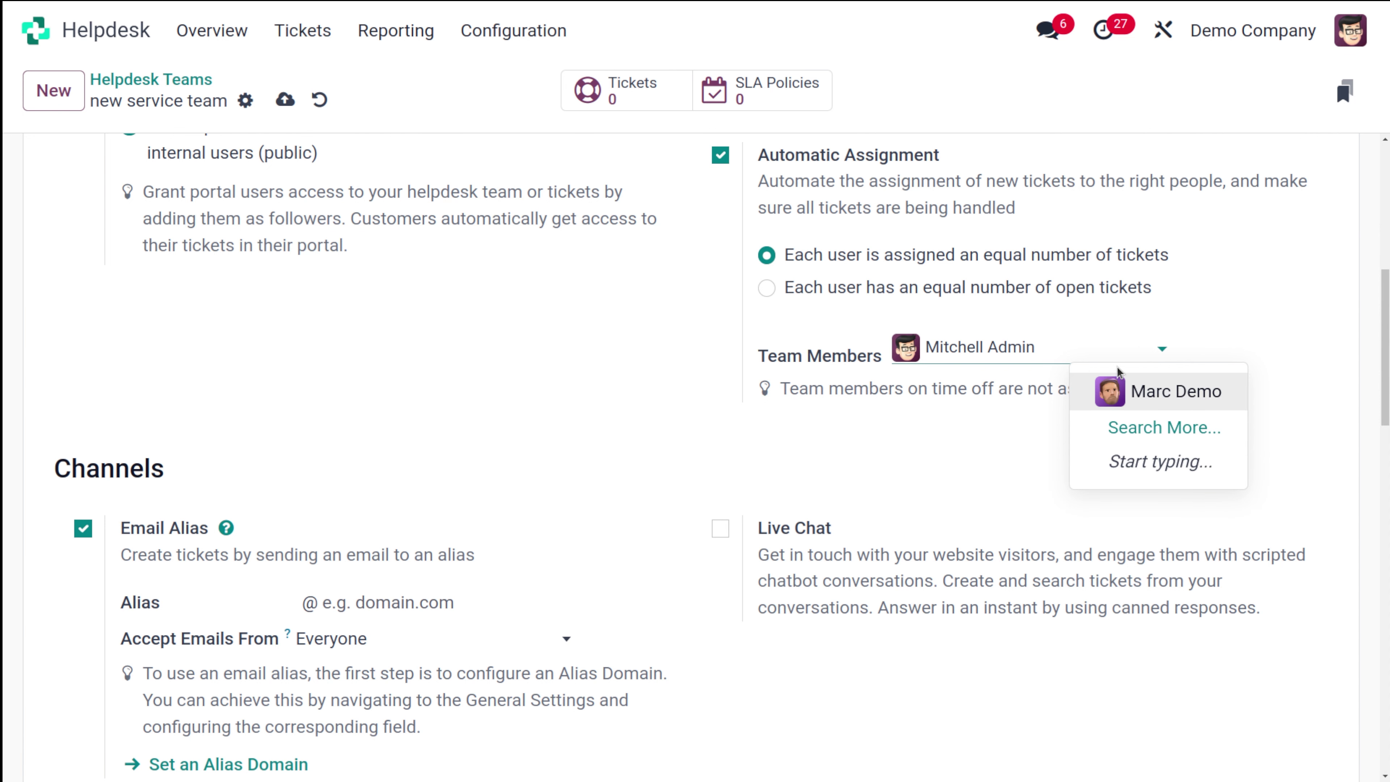
{"action": "left_click", "coordinate": [1149, 389]}
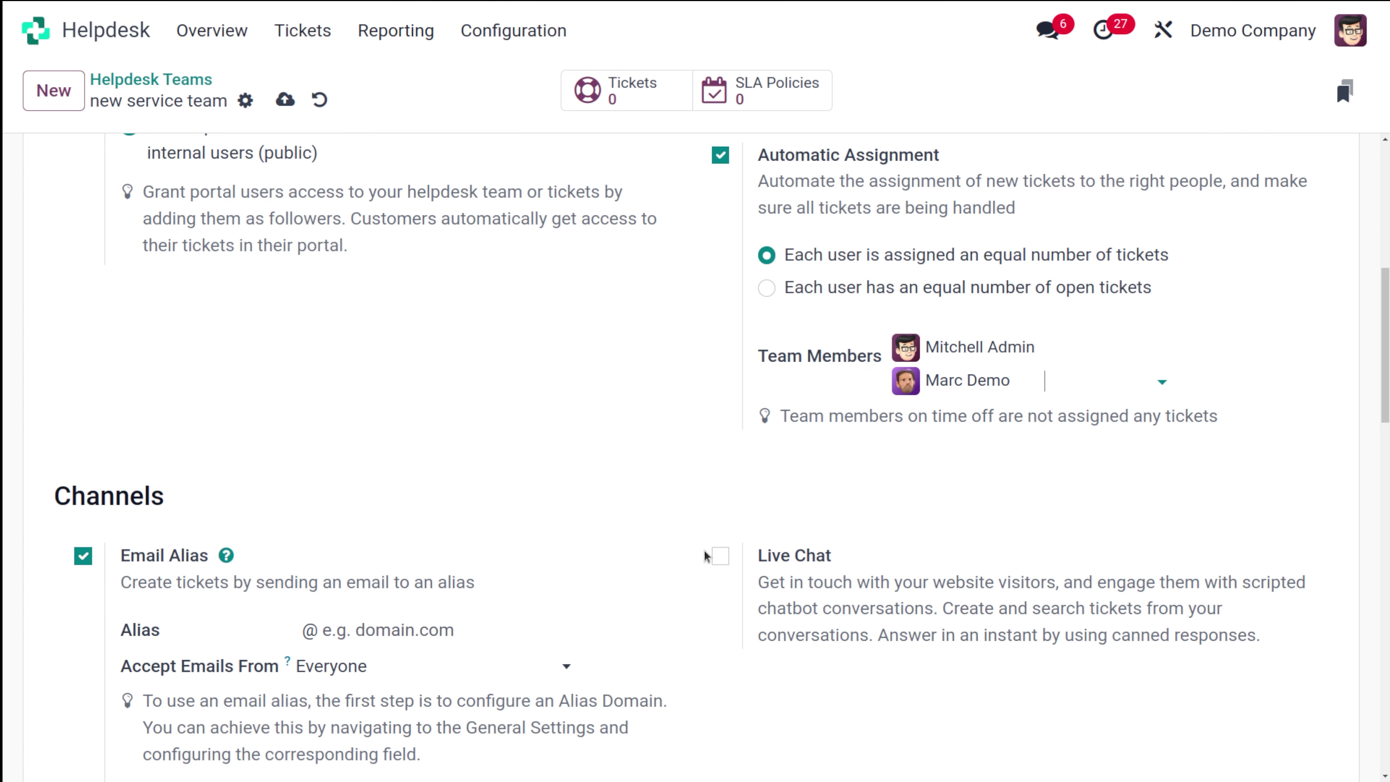
- Check the email alias's accepted sender options, keeping Everyone, and enable the Live Chat channel for the team
{"action": "scroll", "coordinate": [704, 554], "scroll_direction": "down", "scroll_amount": 5}
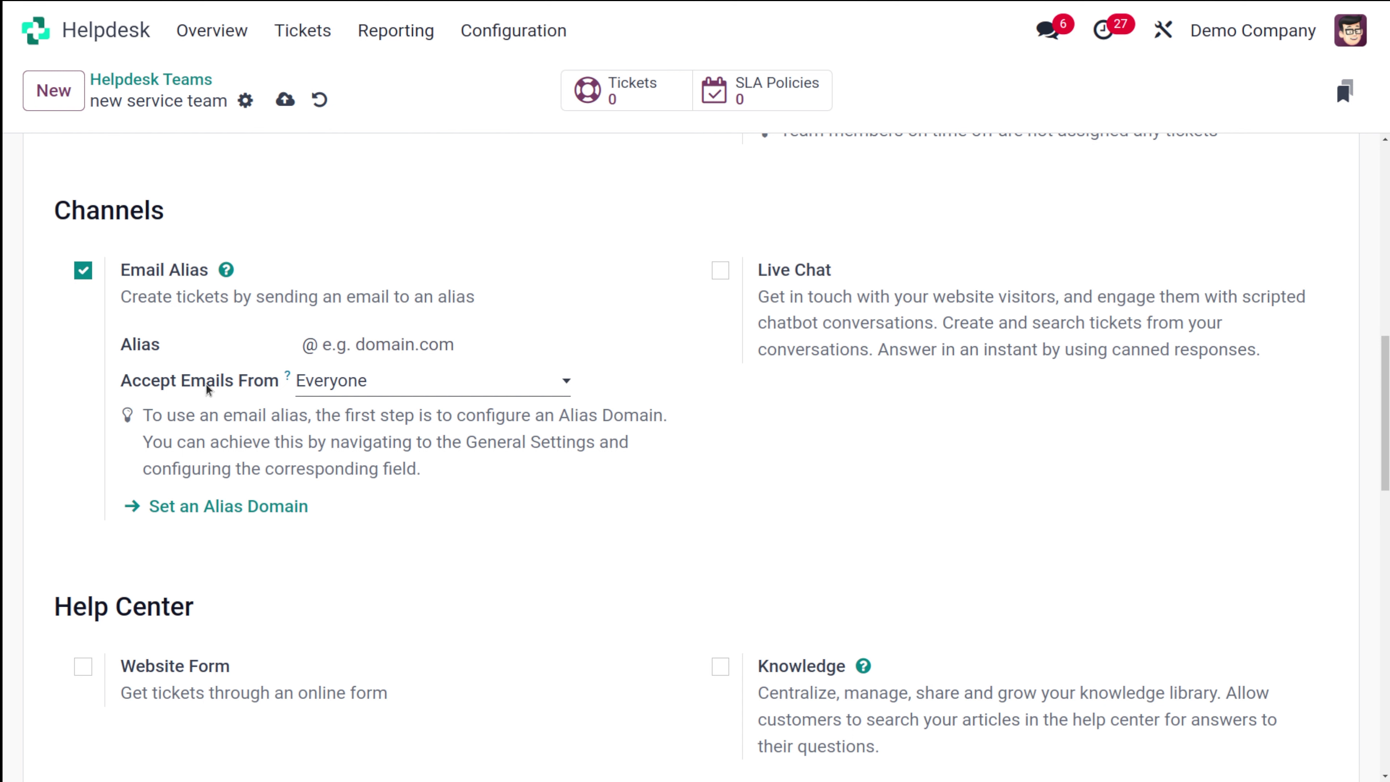
{"action": "left_click", "coordinate": [379, 386]}
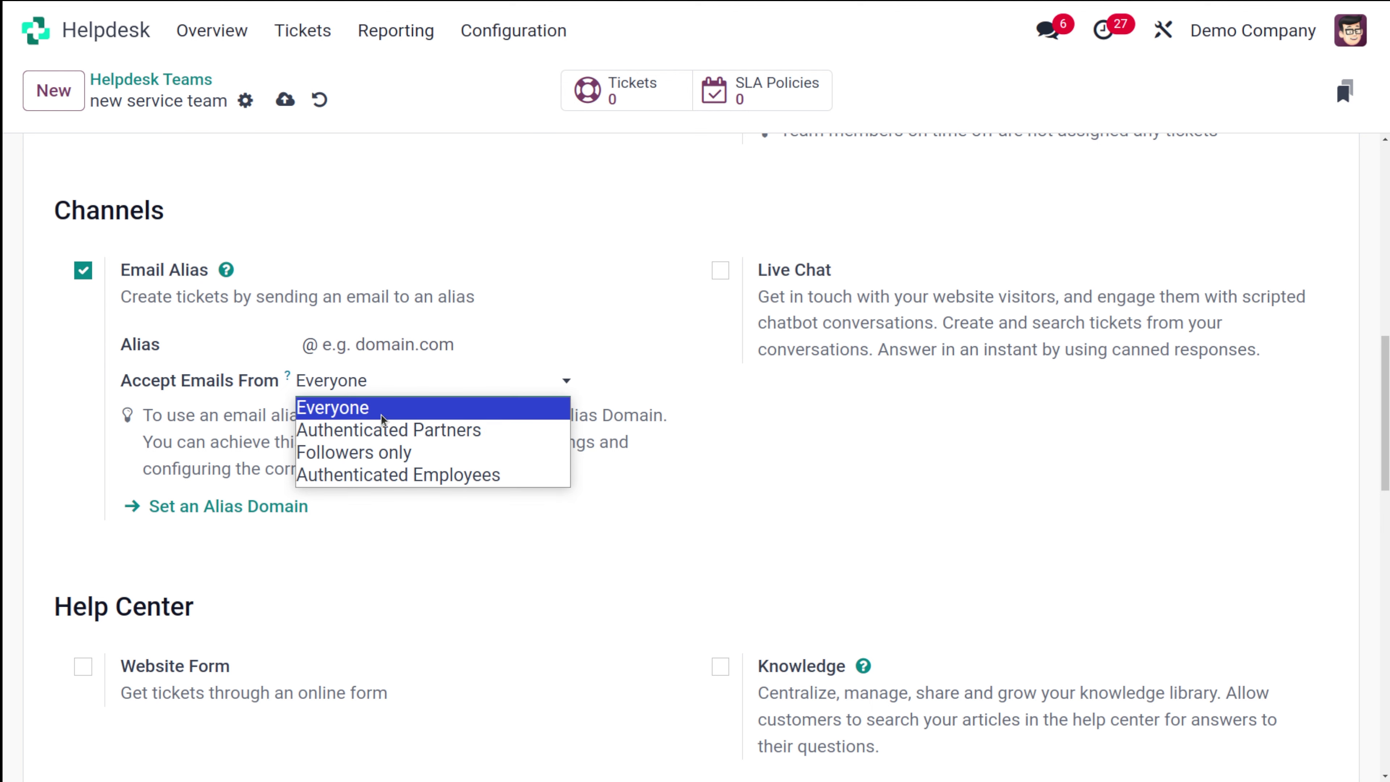
{"action": "left_click", "coordinate": [453, 516]}
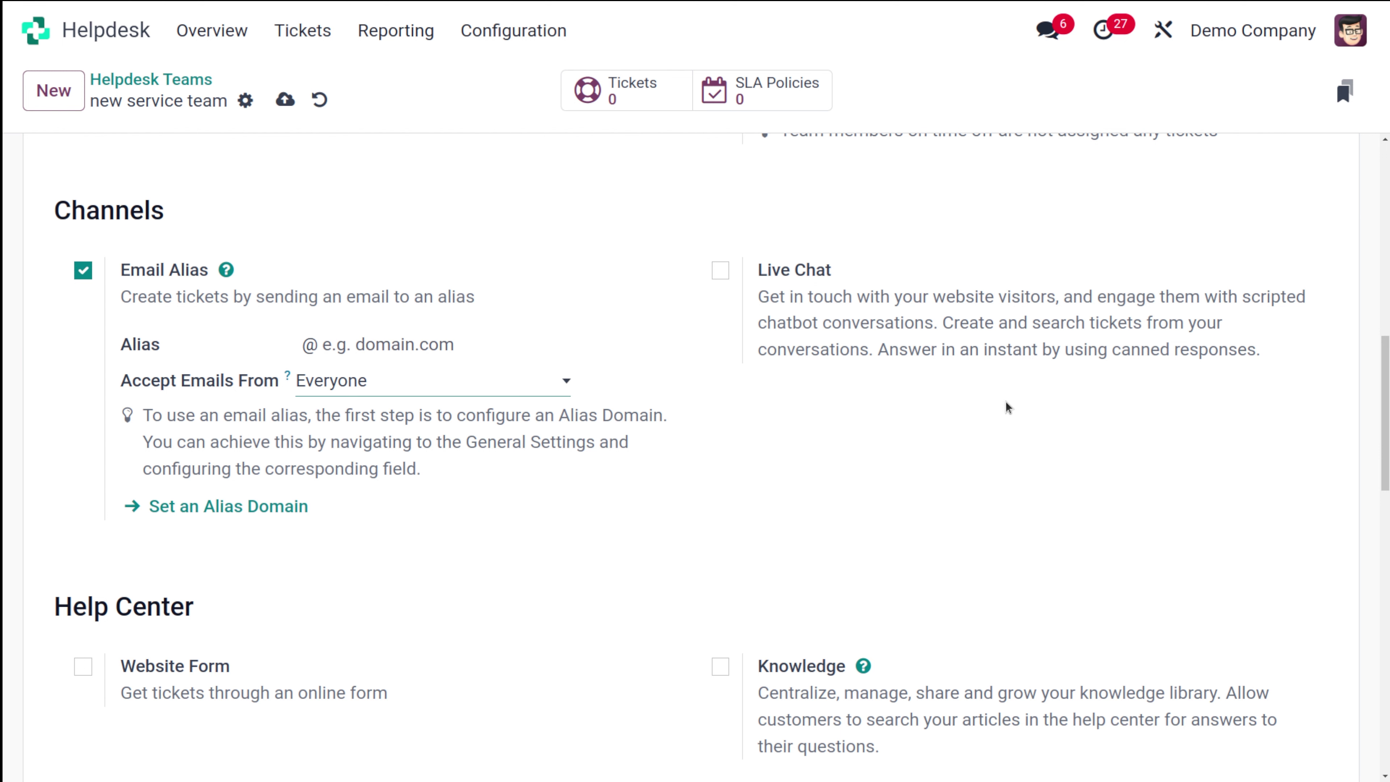
{"action": "left_click", "coordinate": [721, 271]}
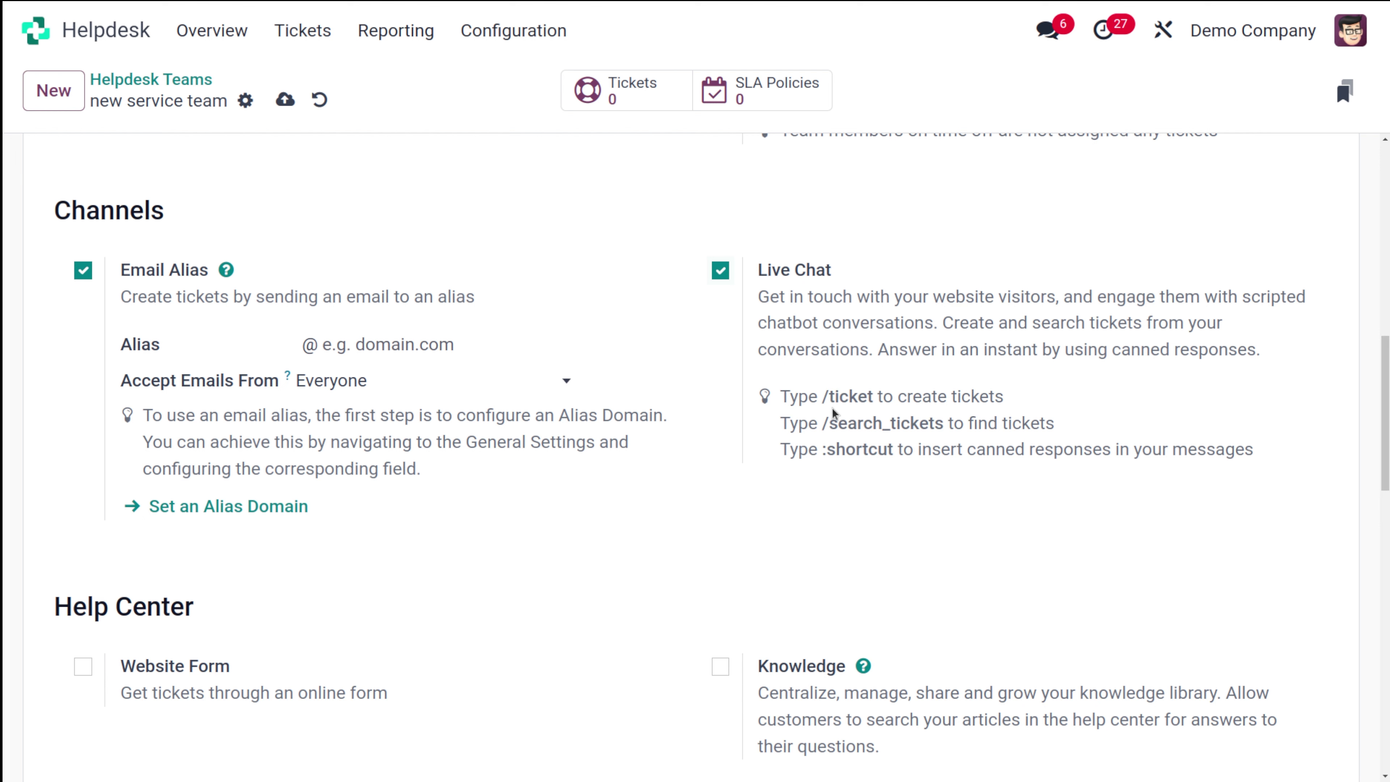
- Try out the Website Form option in the Help Center settings and turn it off again
{"action": "scroll", "coordinate": [798, 443], "scroll_direction": "down", "scroll_amount": 1}
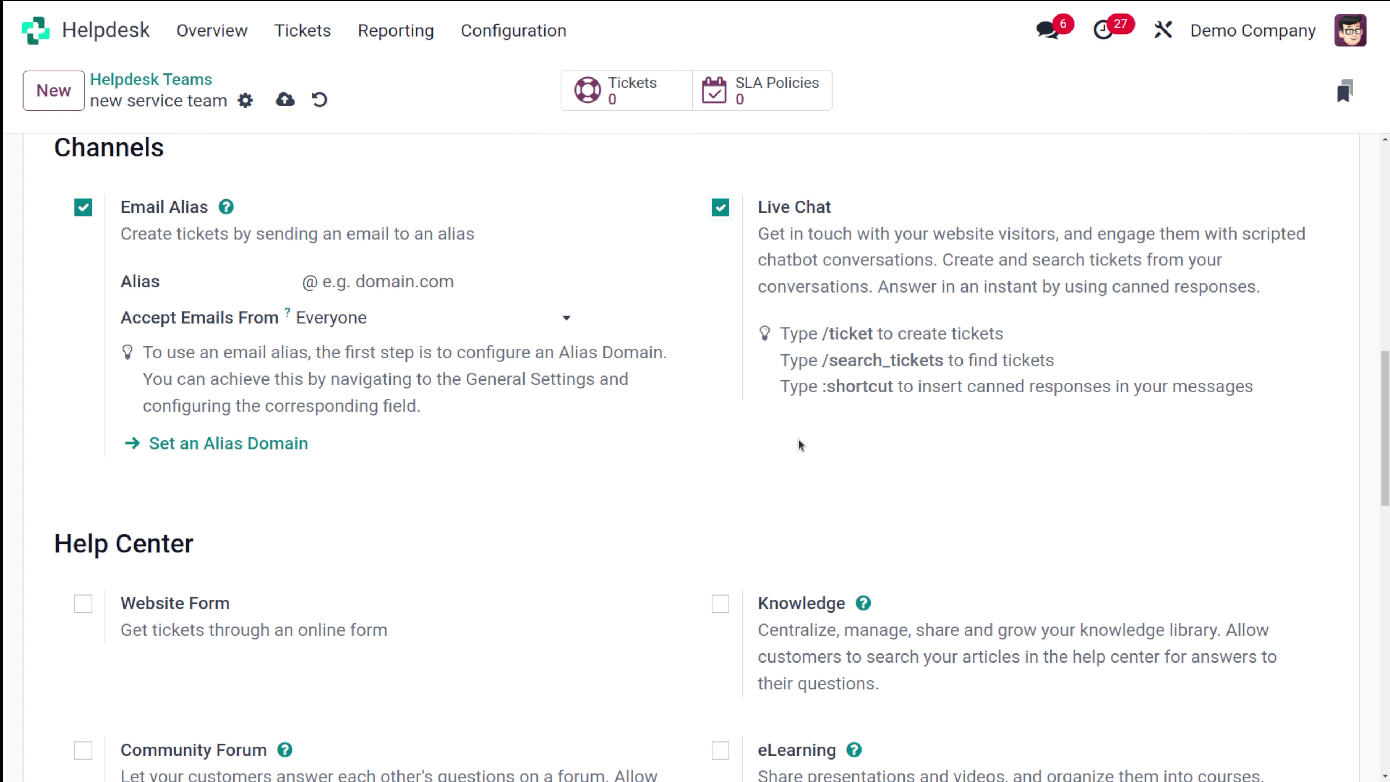
{"action": "scroll", "coordinate": [798, 443], "scroll_direction": "down", "scroll_amount": 2}
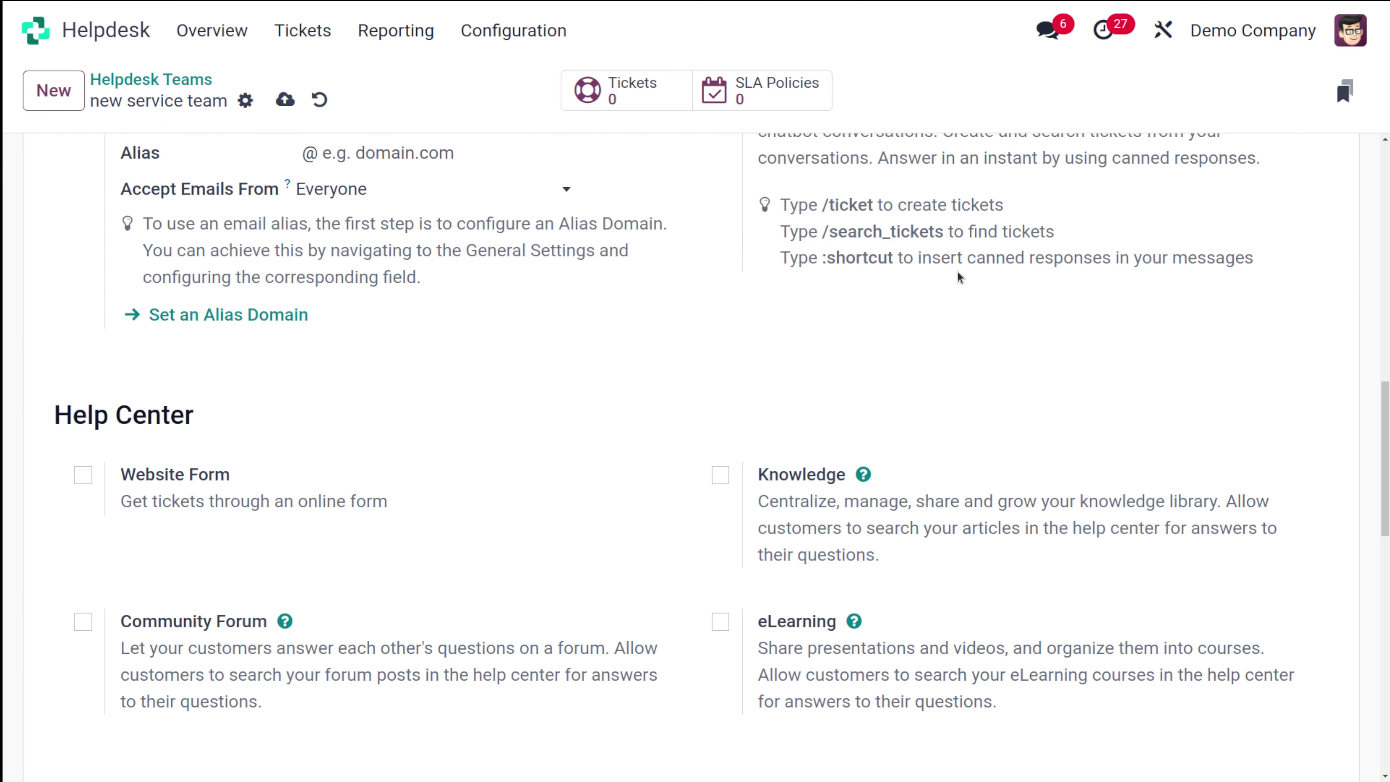
{"action": "scroll", "coordinate": [904, 310], "scroll_direction": "up", "scroll_amount": 5}
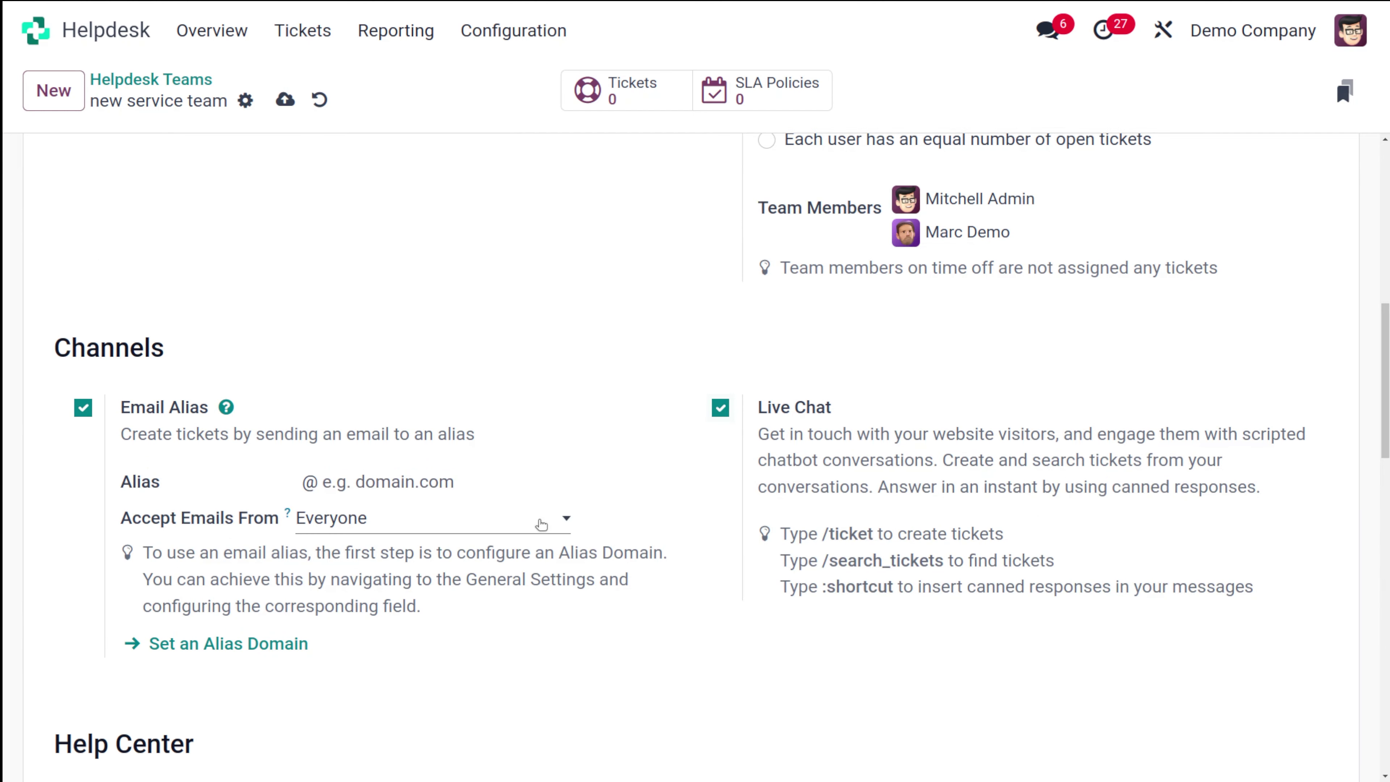
{"action": "scroll", "coordinate": [541, 525], "scroll_direction": "down", "scroll_amount": 8}
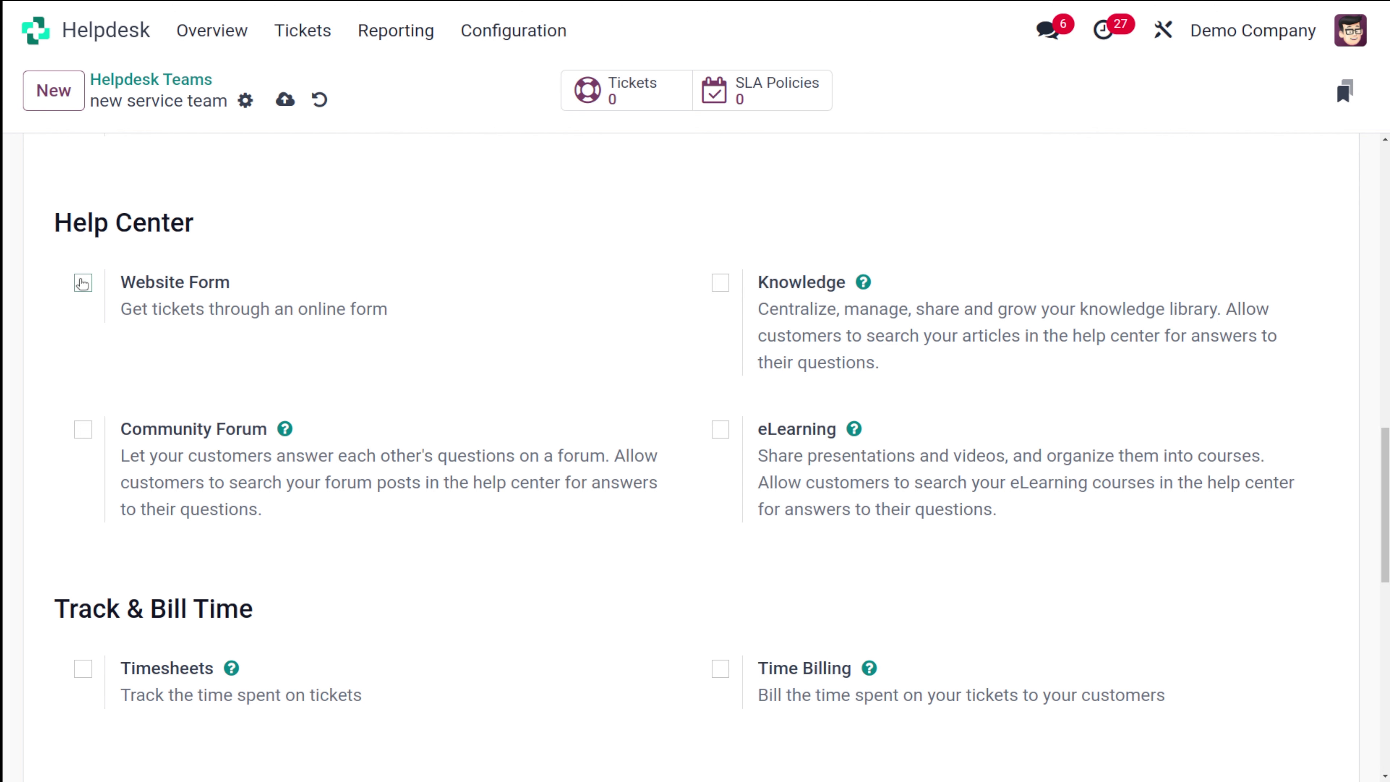
{"action": "left_click", "coordinate": [82, 283]}
{"action": "left_click", "coordinate": [82, 283]}
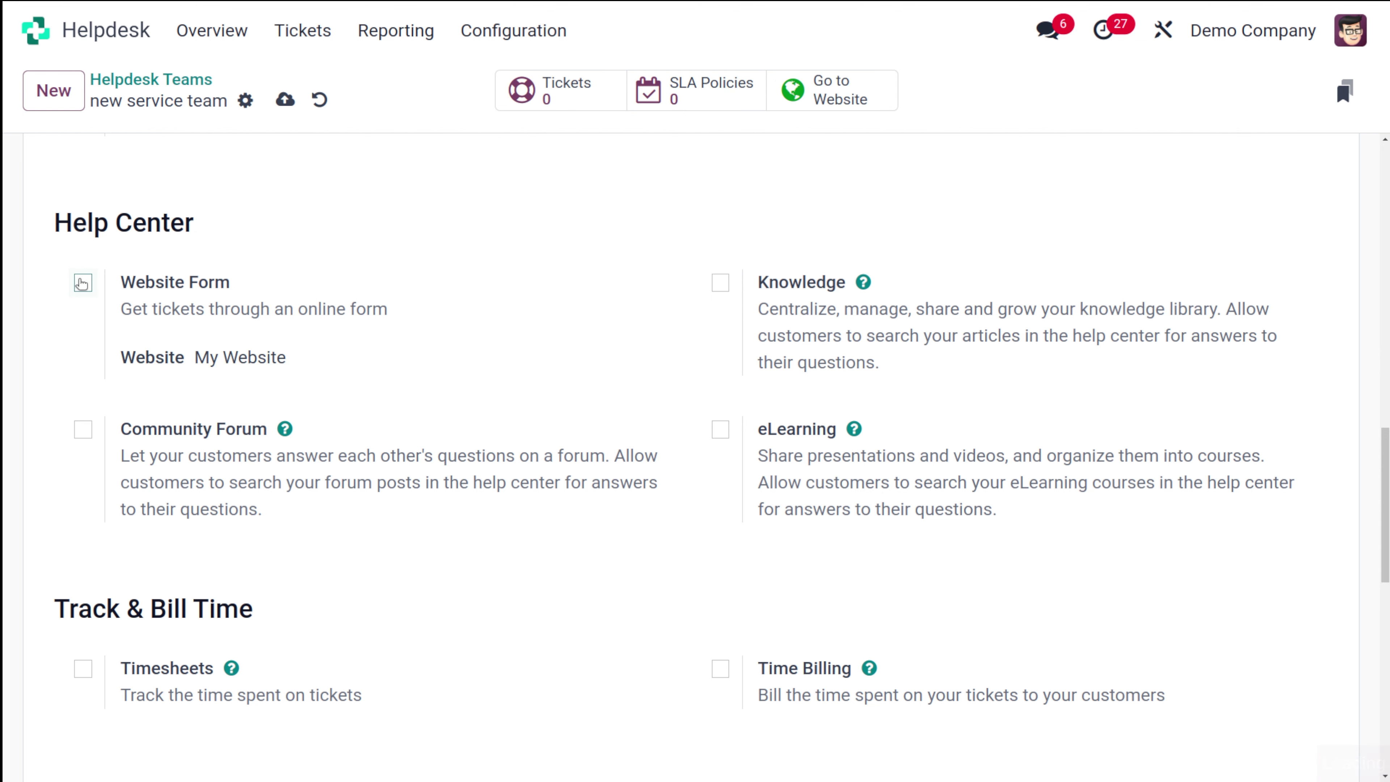
{"action": "left_click", "coordinate": [84, 283]}
{"action": "left_click", "coordinate": [84, 283]}
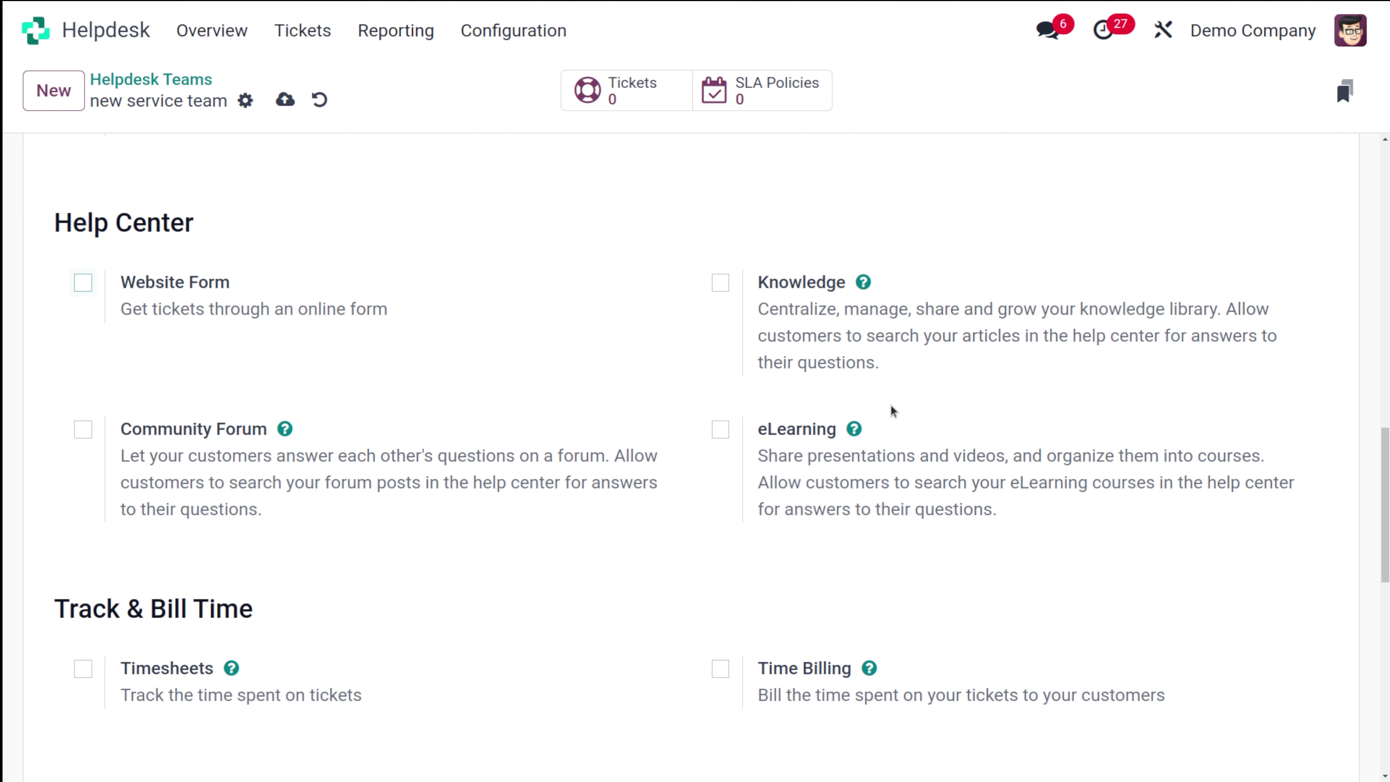
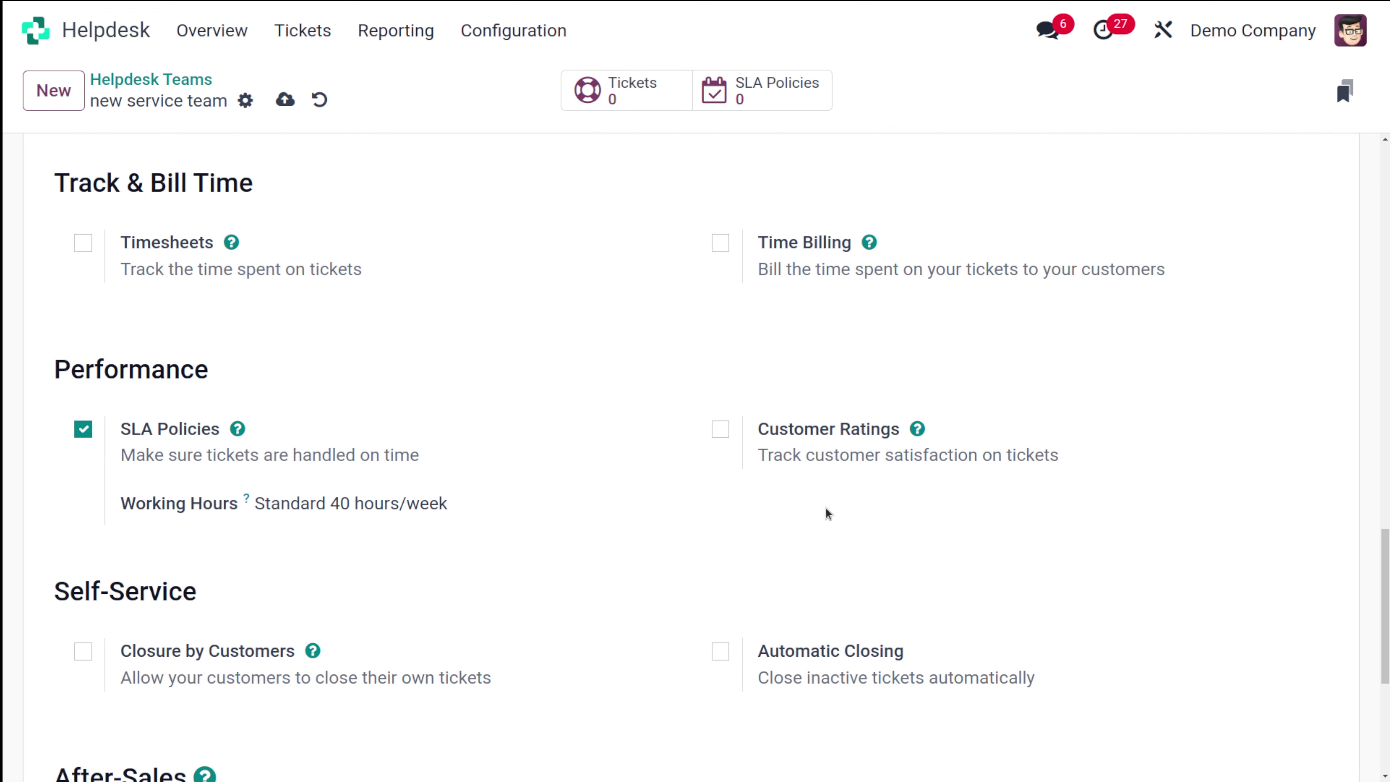
- Enable Customer Ratings in the Performance settings and publish this team's ratings on the website
{"action": "scroll", "coordinate": [826, 512], "scroll_direction": "down", "scroll_amount": 1}
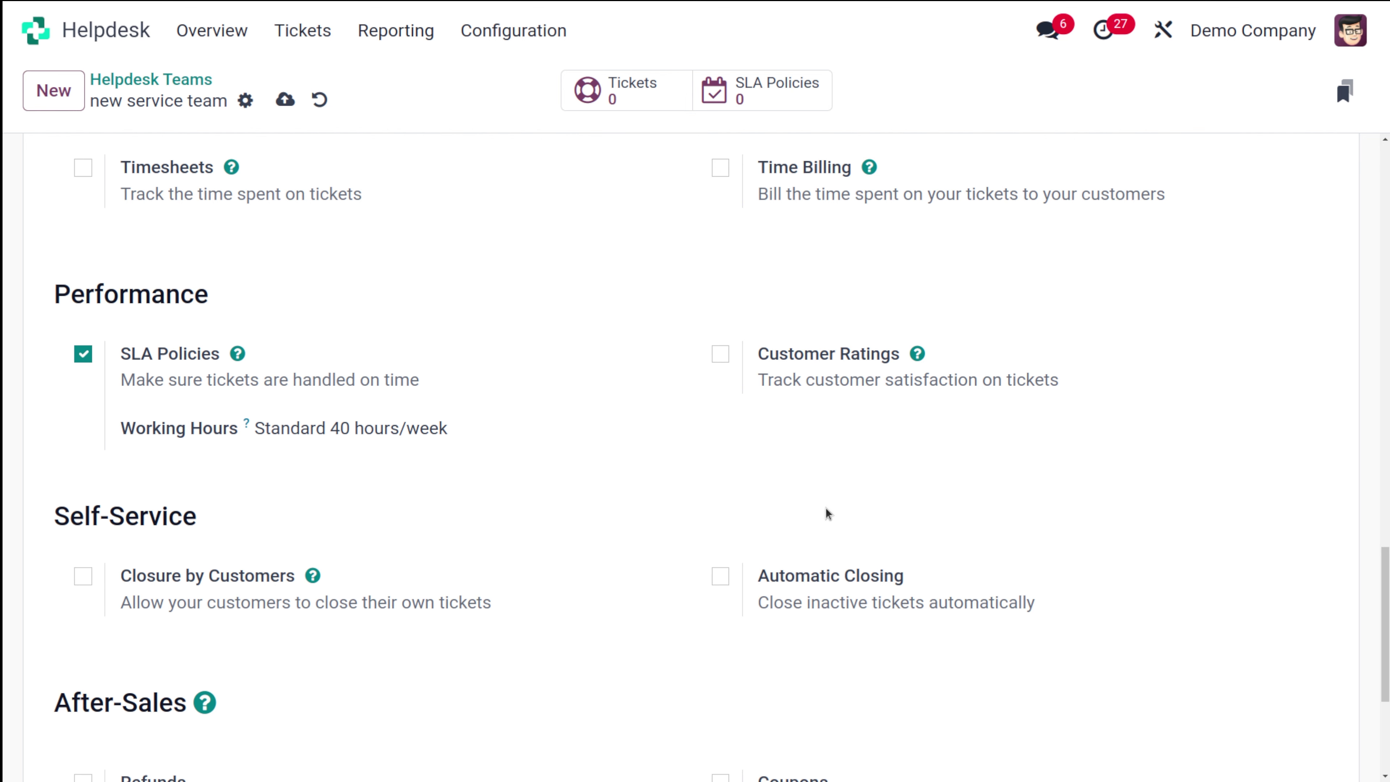
{"action": "scroll", "coordinate": [826, 512], "scroll_direction": "up", "scroll_amount": 6}
{"action": "scroll", "coordinate": [826, 512], "scroll_direction": "down", "scroll_amount": 4}
{"action": "scroll", "coordinate": [826, 512], "scroll_direction": "down", "scroll_amount": 3}
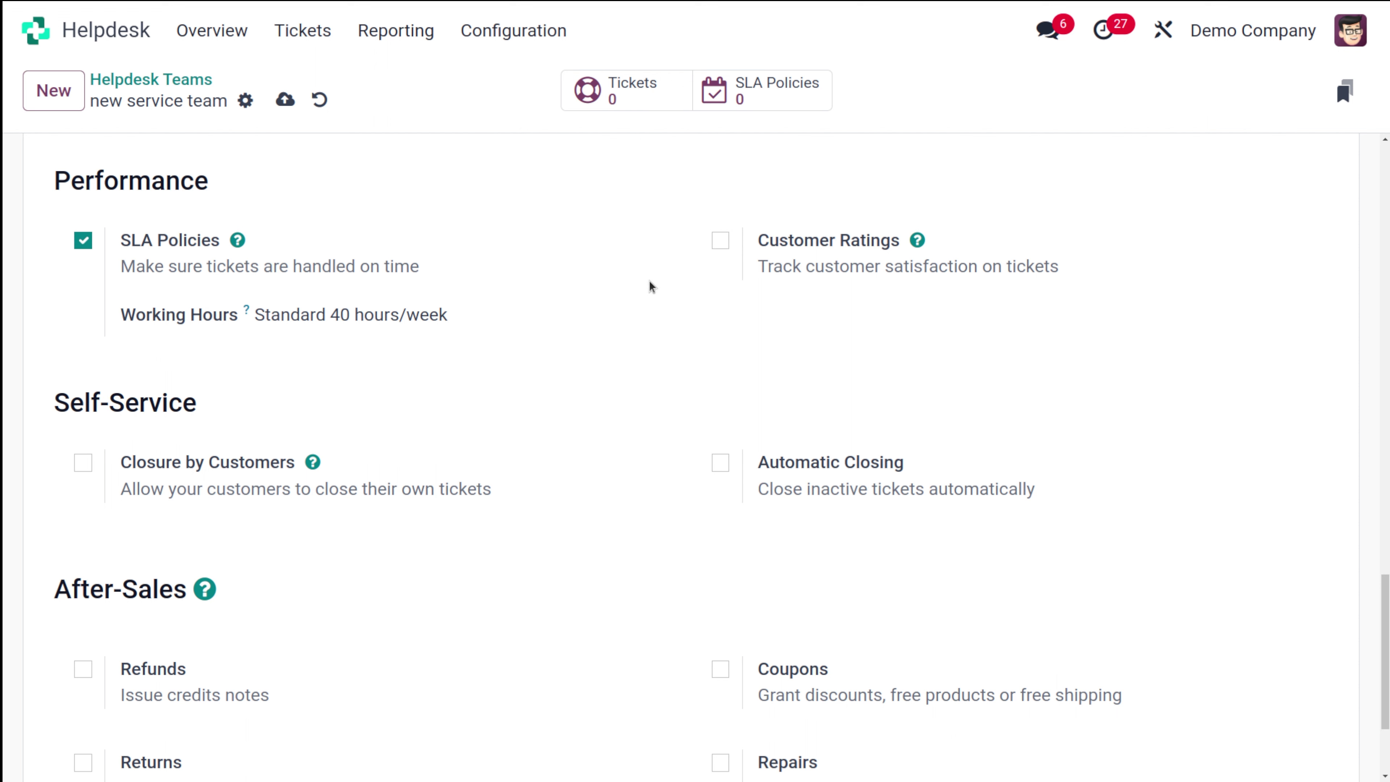
{"action": "left_click", "coordinate": [720, 241]}
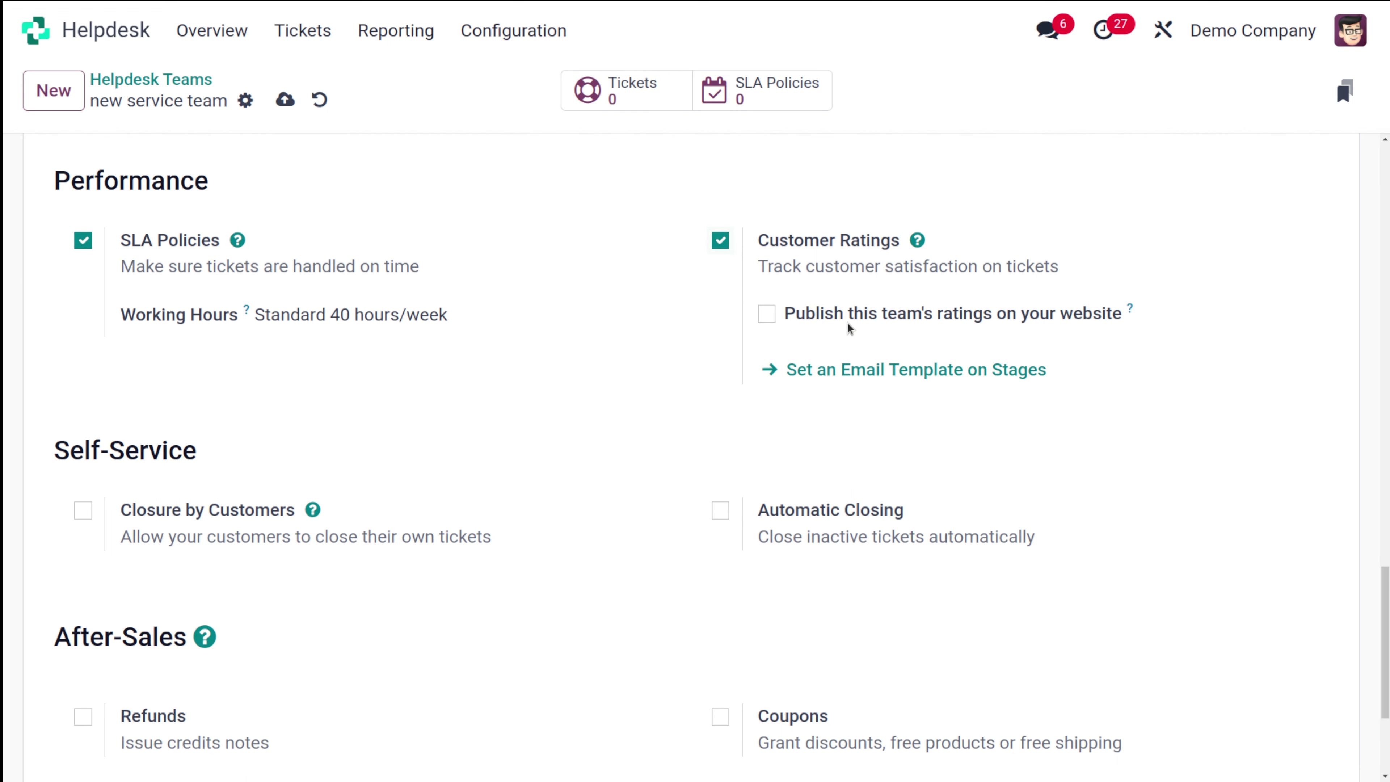
{"action": "left_click", "coordinate": [847, 322]}
- Enable Automatic Closing of inactive tickets in the Self-Service settings
{"action": "scroll", "coordinate": [489, 298], "scroll_direction": "down", "scroll_amount": 3}
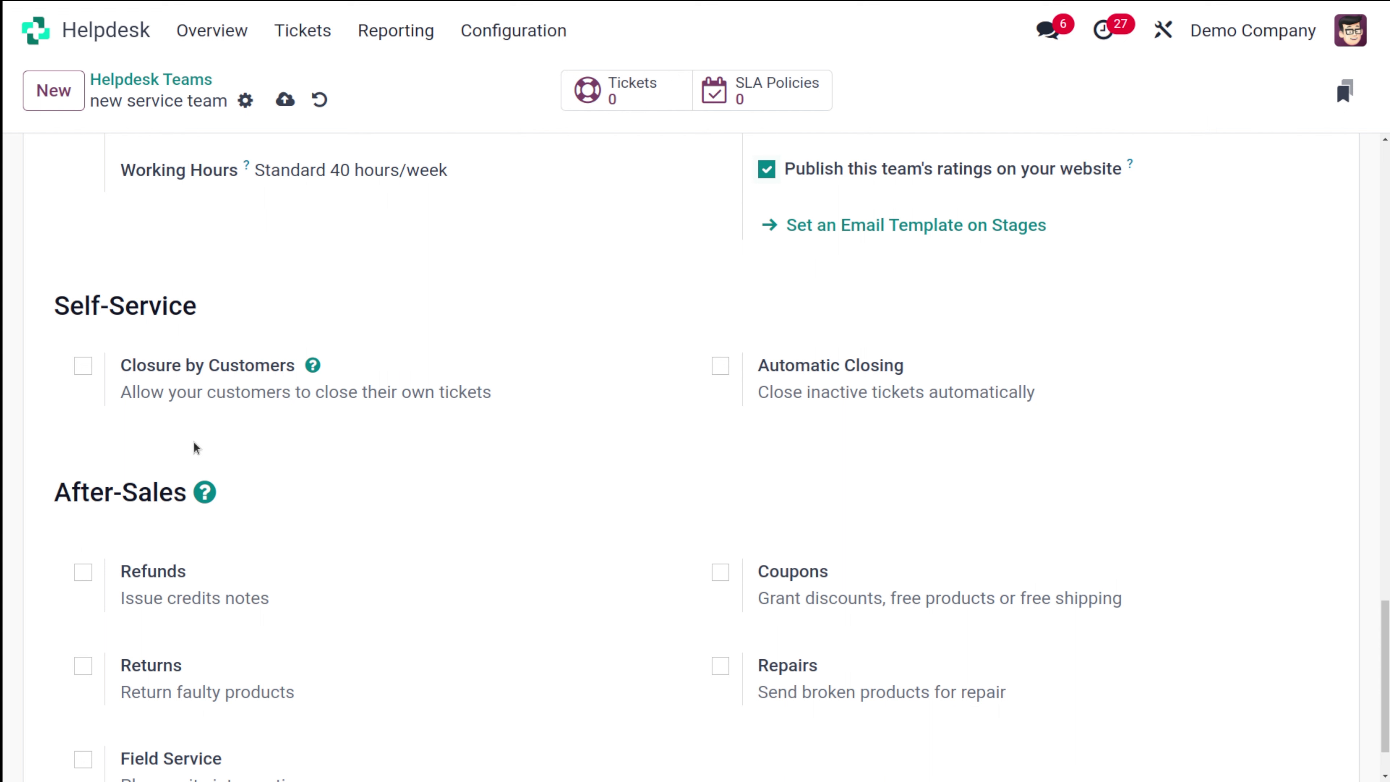
{"action": "left_click", "coordinate": [720, 366]}
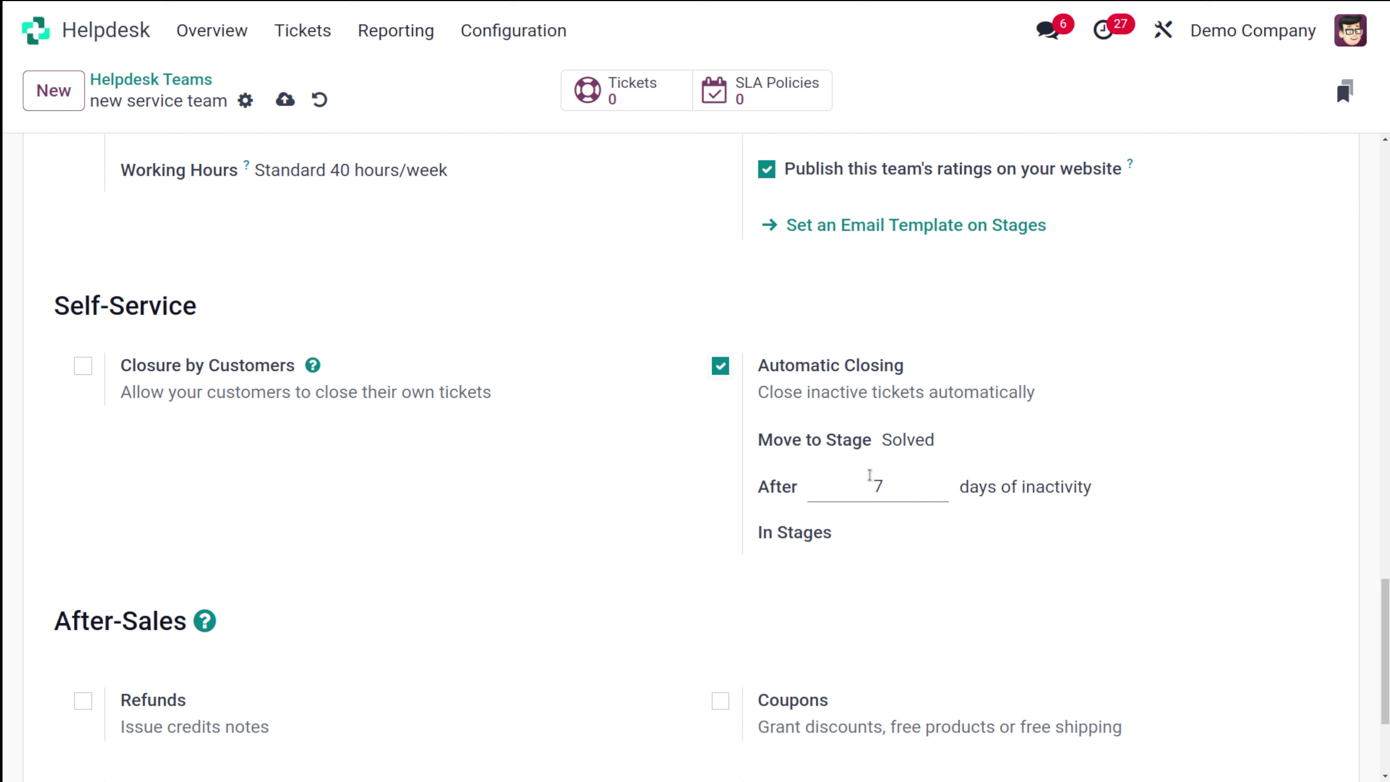
- Check the target stage choices and inactivity period for Automatic Closing, keeping Solved, and look over the After-Sales options
{"action": "left_click", "coordinate": [887, 481]}
{"action": "left_click", "coordinate": [972, 441]}
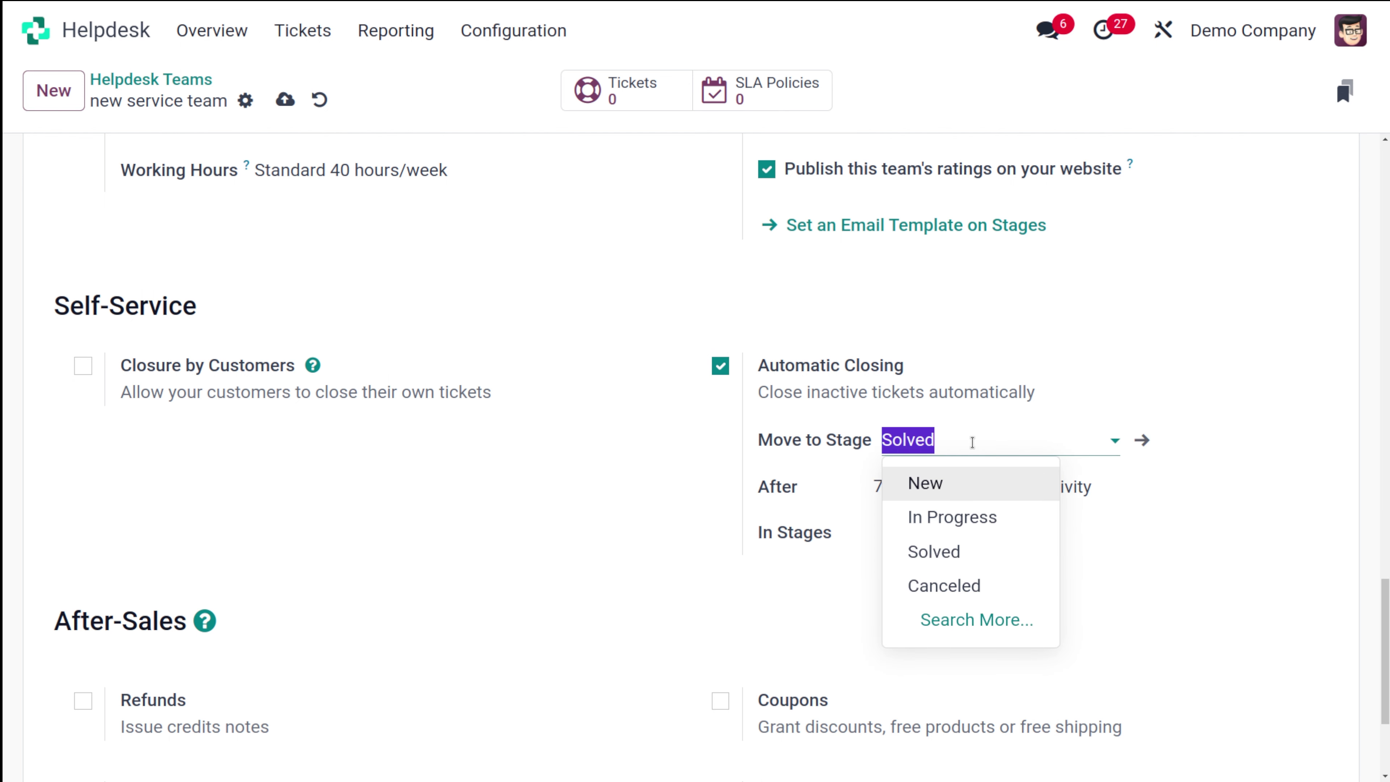
{"action": "left_click", "coordinate": [680, 474]}
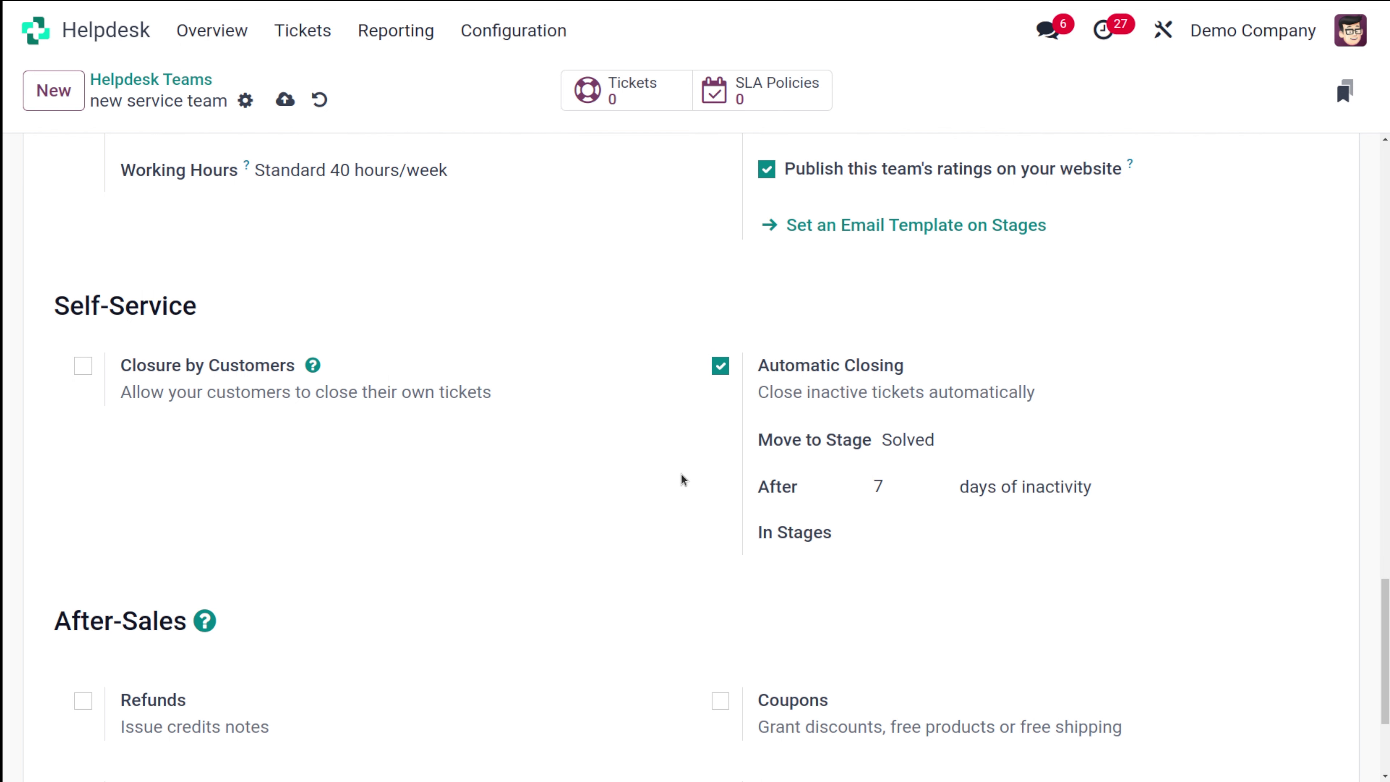
{"action": "scroll", "coordinate": [681, 473], "scroll_direction": "down", "scroll_amount": 3}
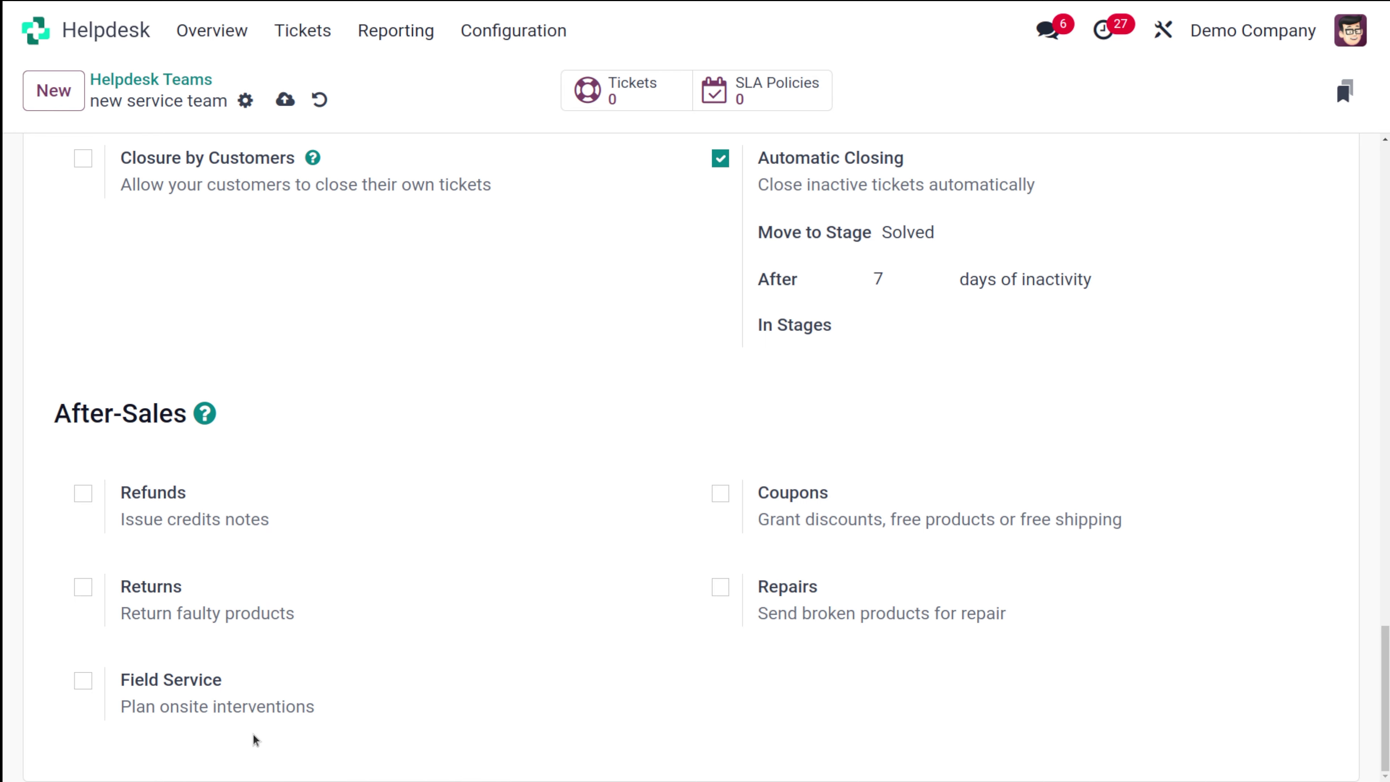
- Save the new service team and return to the list of helpdesk teams
{"action": "scroll", "coordinate": [269, 505], "scroll_direction": "up", "scroll_amount": 15}
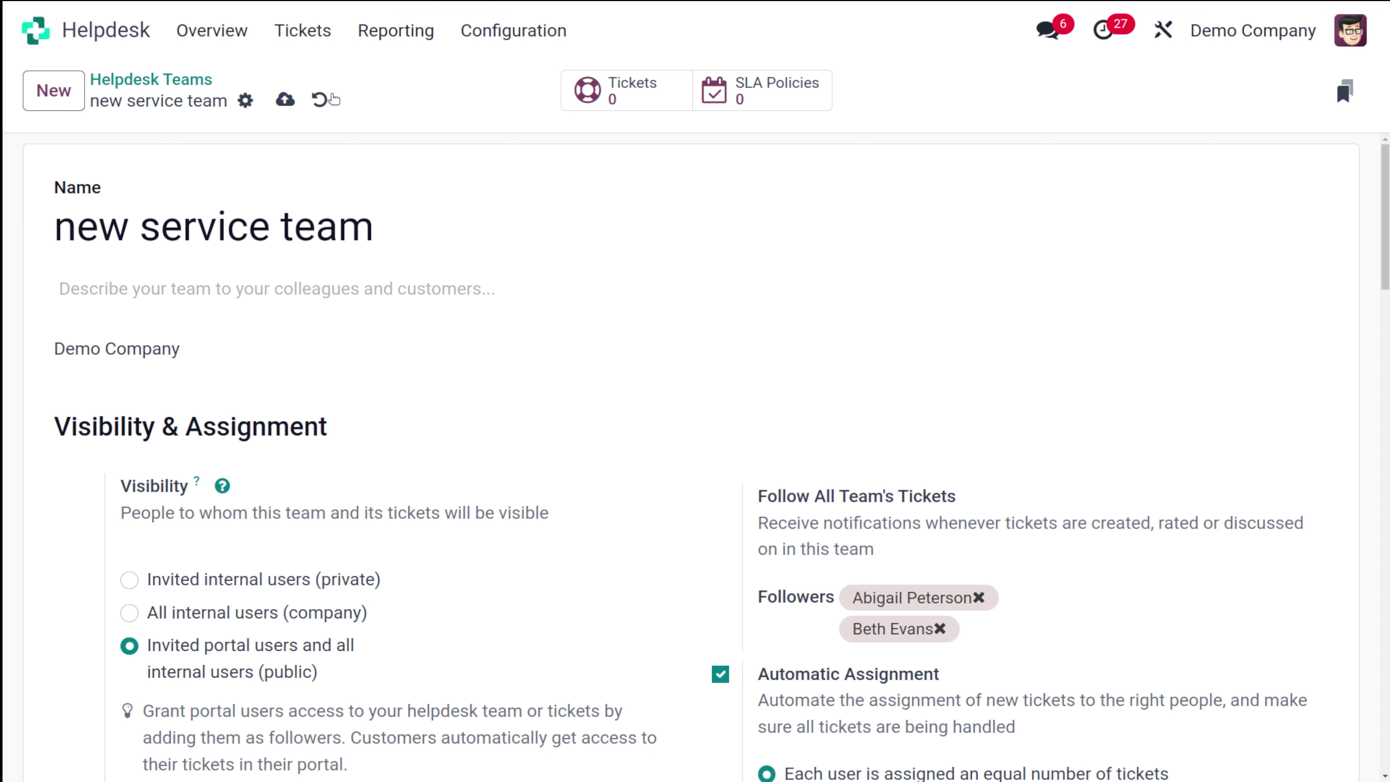
{"action": "left_click", "coordinate": [270, 97]}
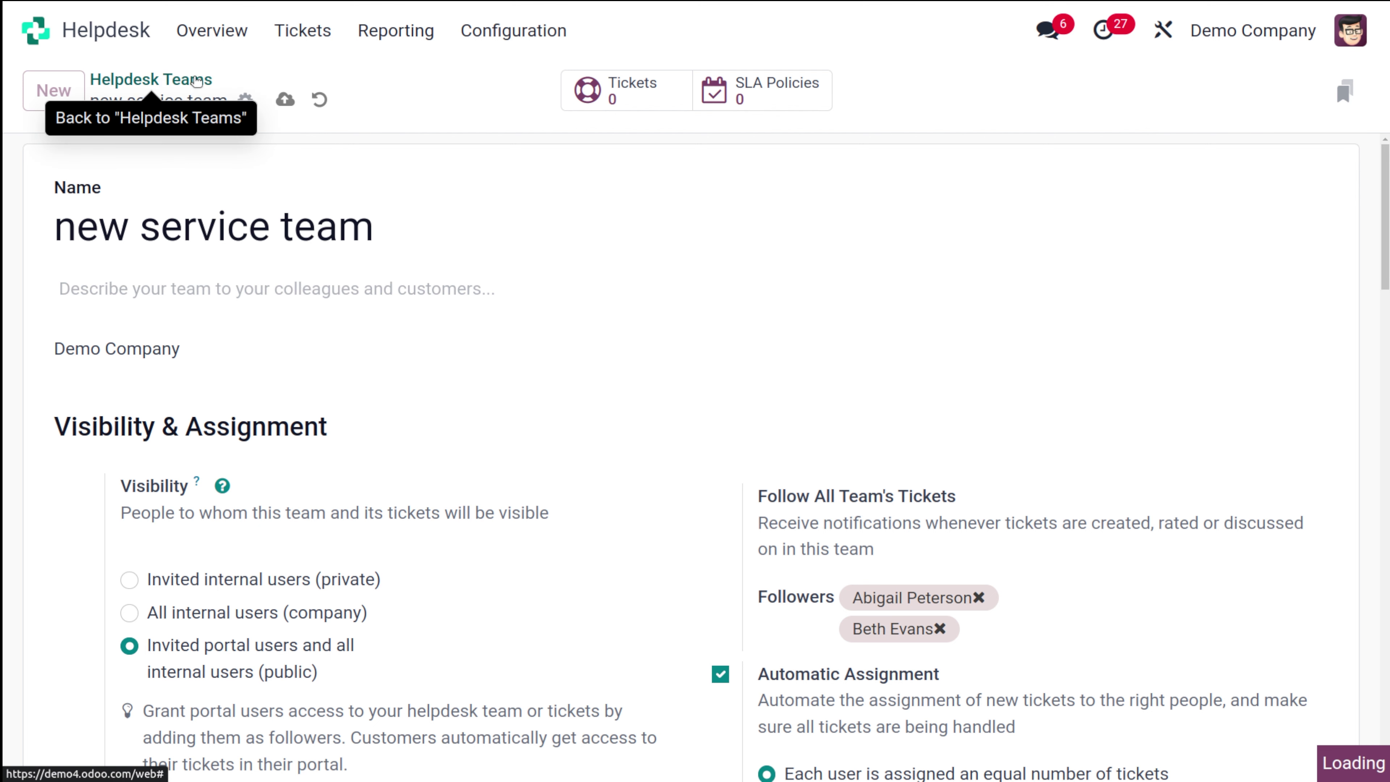
{"action": "left_click", "coordinate": [162, 83]}
- Open the Customer Care team from the Helpdesk Teams list and look through its settings
{"action": "left_click", "coordinate": [499, 32]}
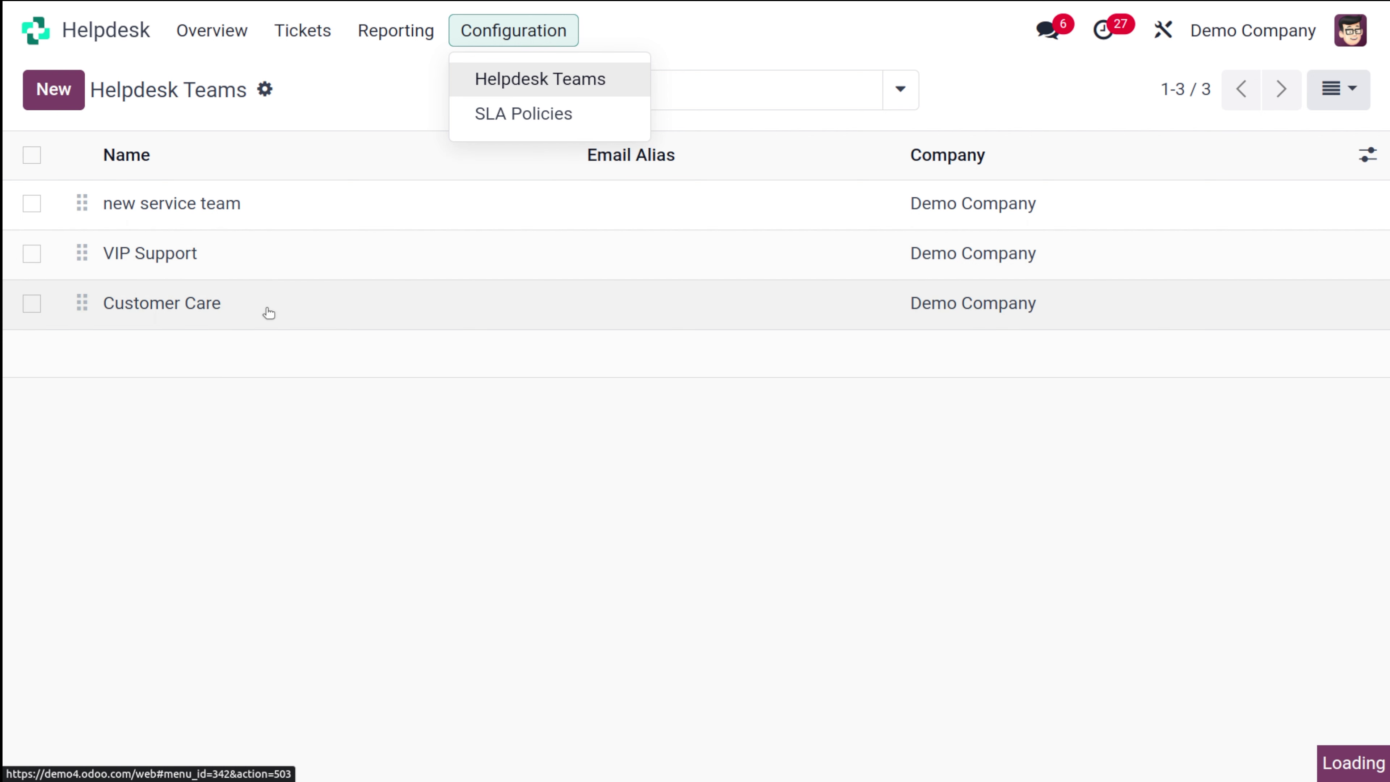
{"action": "left_click", "coordinate": [267, 310]}
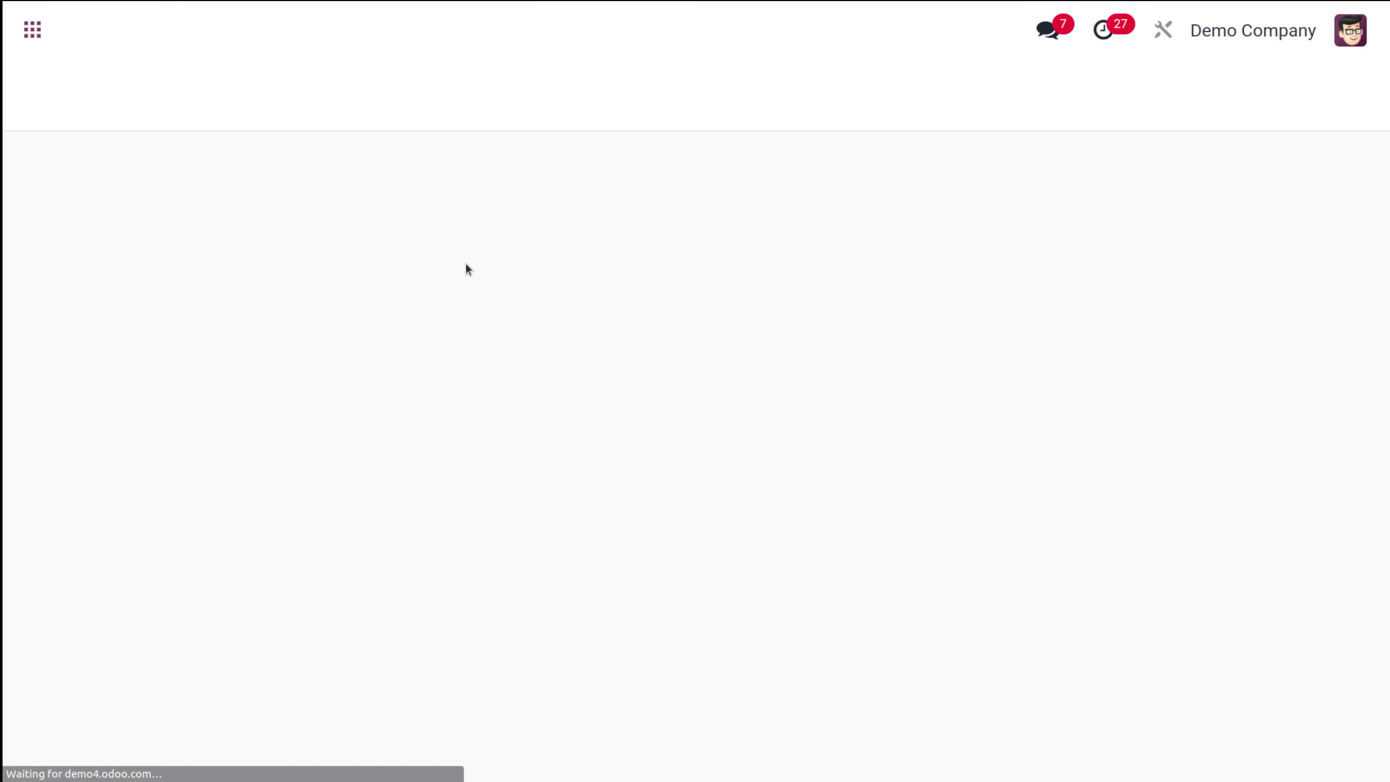
{"action": "left_click", "coordinate": [285, 318]}
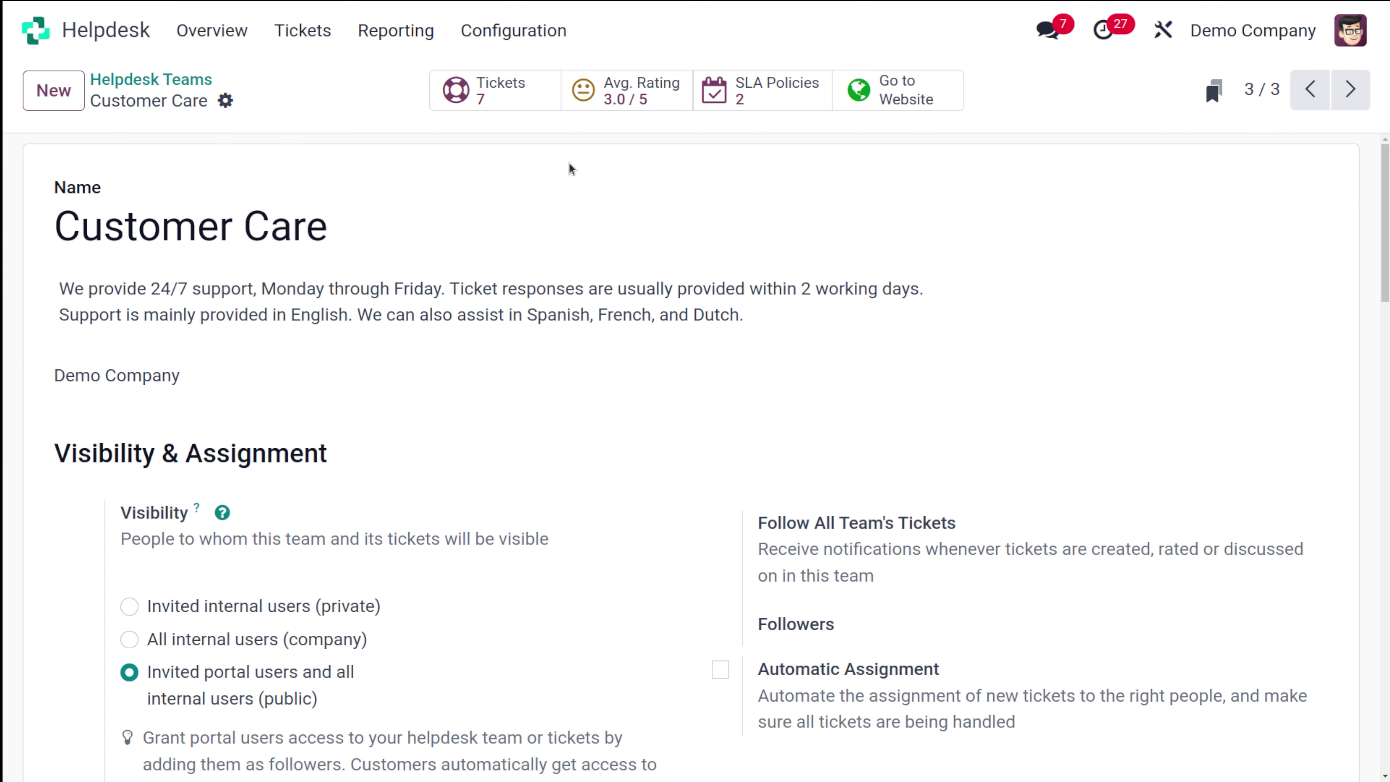
{"action": "scroll", "coordinate": [960, 540], "scroll_direction": "down", "scroll_amount": 10}
{"action": "scroll", "coordinate": [958, 537], "scroll_direction": "up", "scroll_amount": 10}
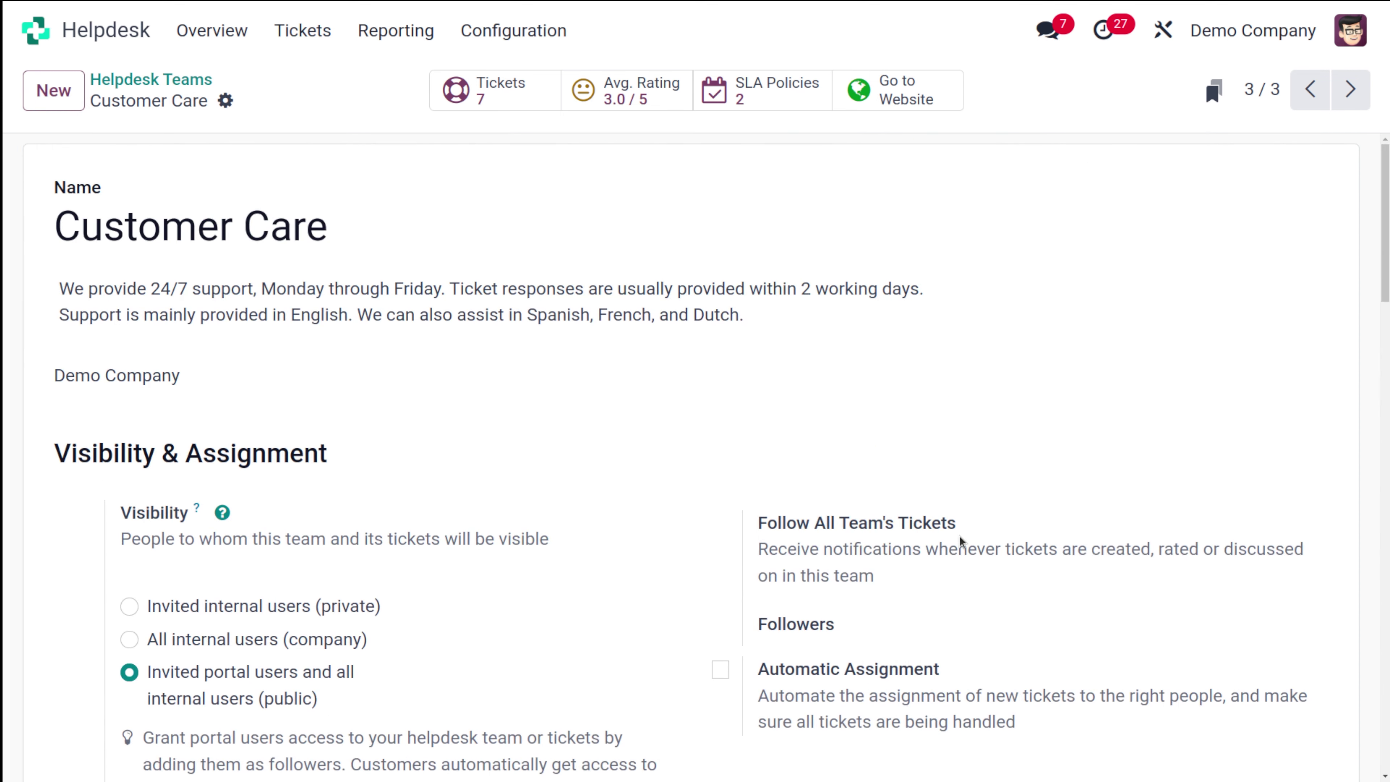